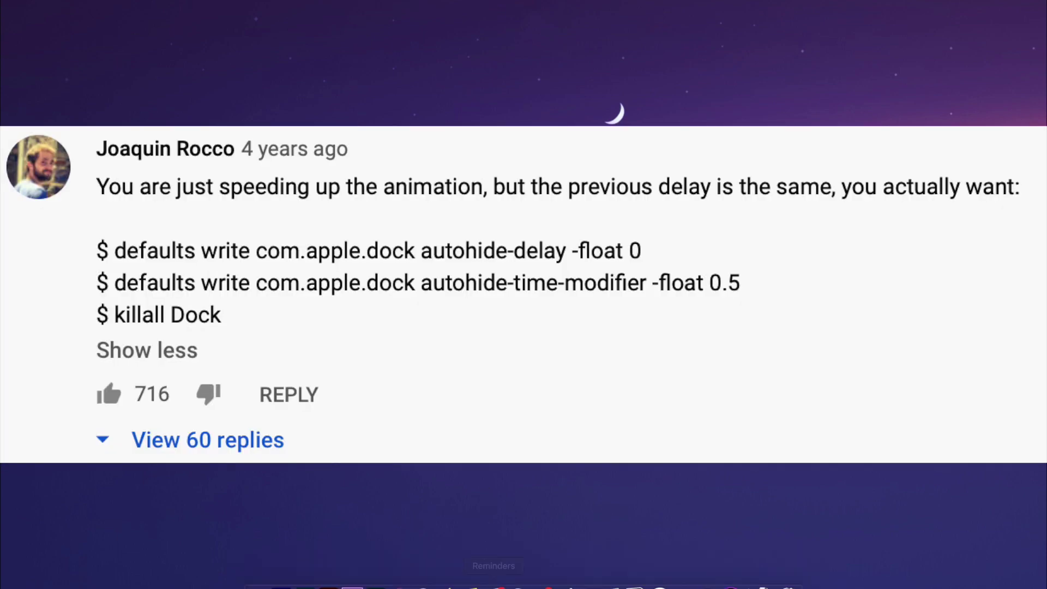
Step: Open Terminal through the Alfred launcher and move its window to the middle of the desktop
mouse_move(493, 584)
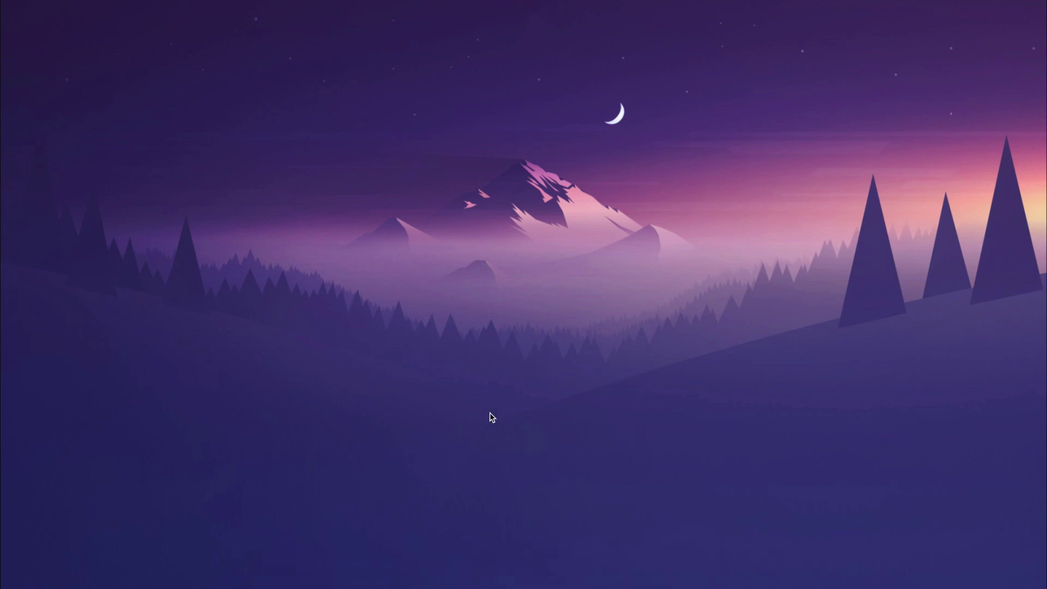
key("alt+space")
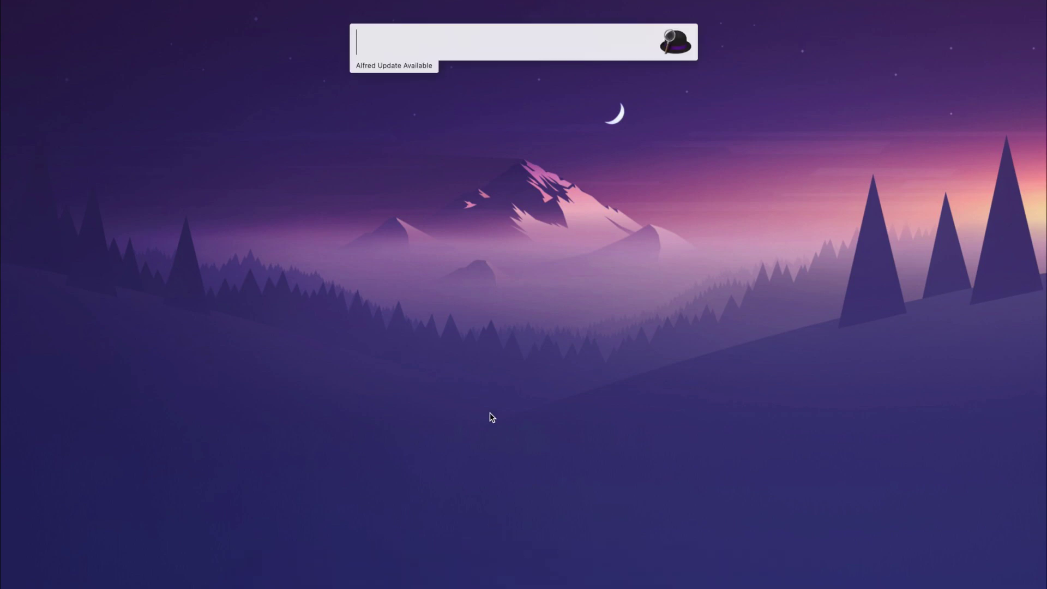
type("term")
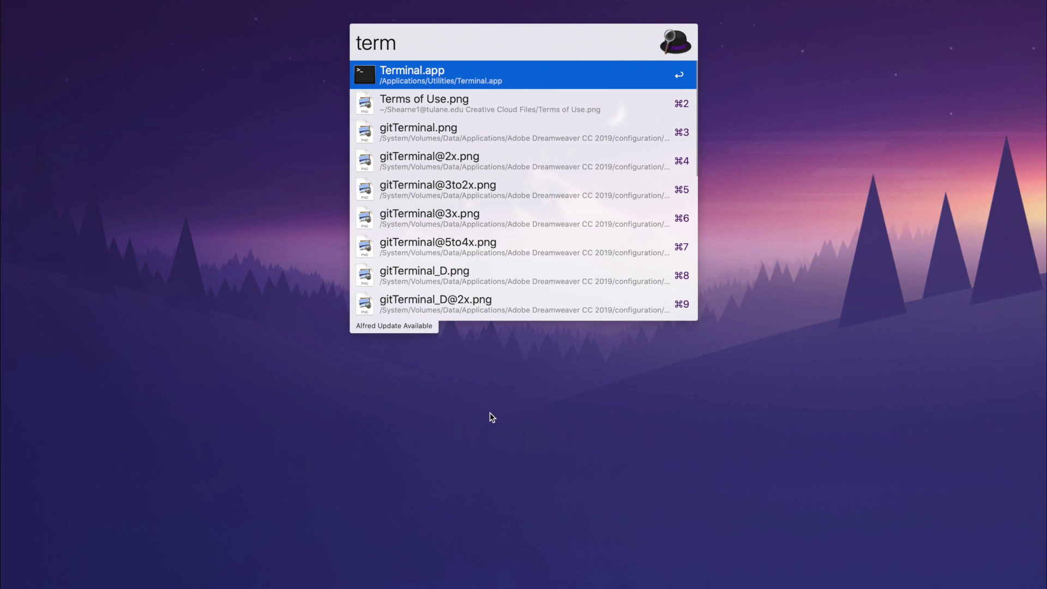
key("Return")
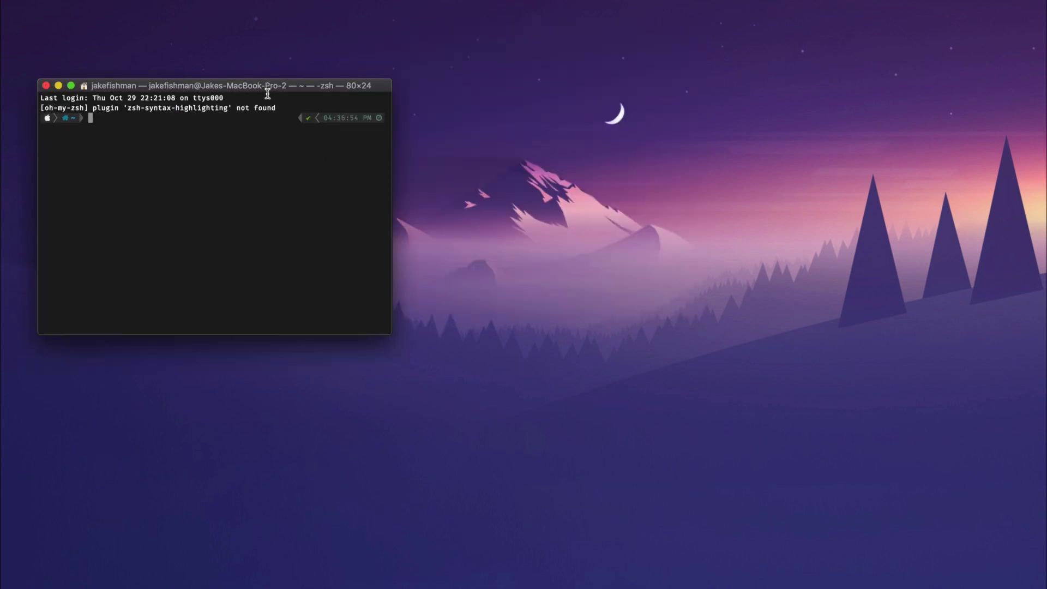
left_click_drag(265, 91, 538, 137)
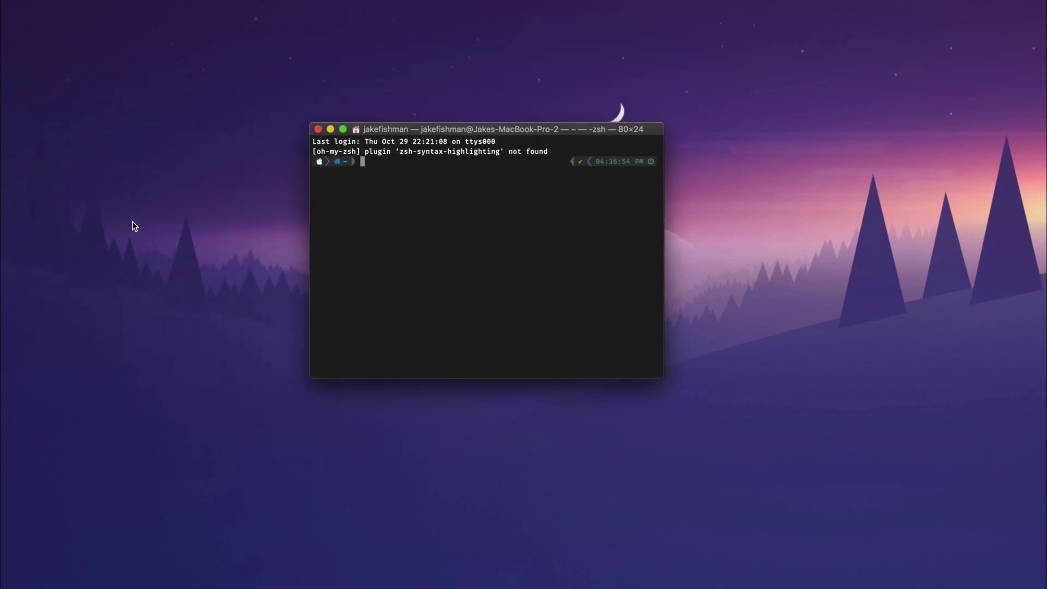
Step: Remove the Dock's auto-hide delay by running "defaults write com.apple.dock autohide-delay -float 0"
type("defaults ")
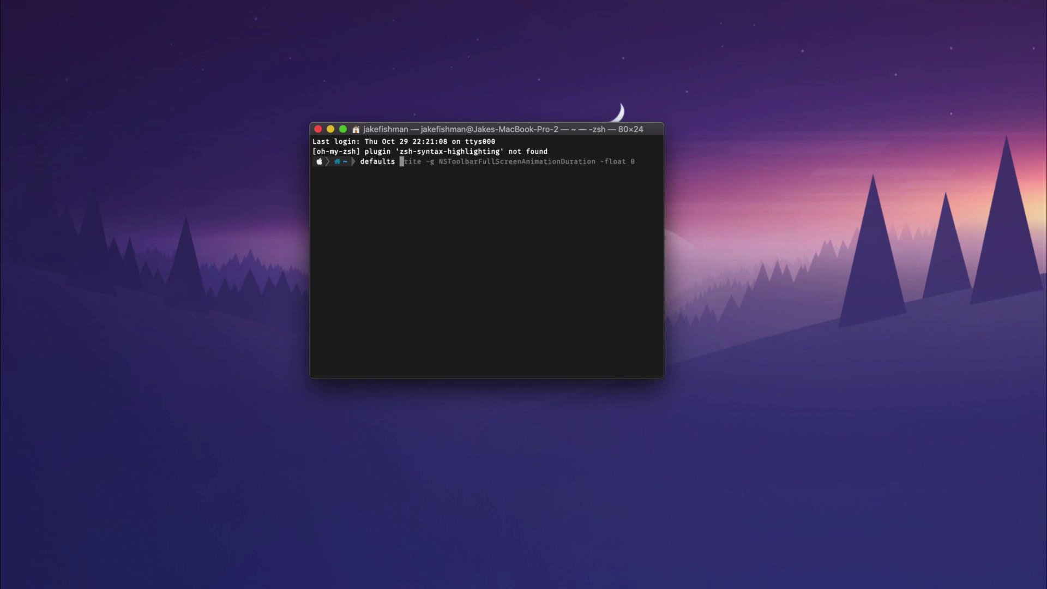
type("write com.")
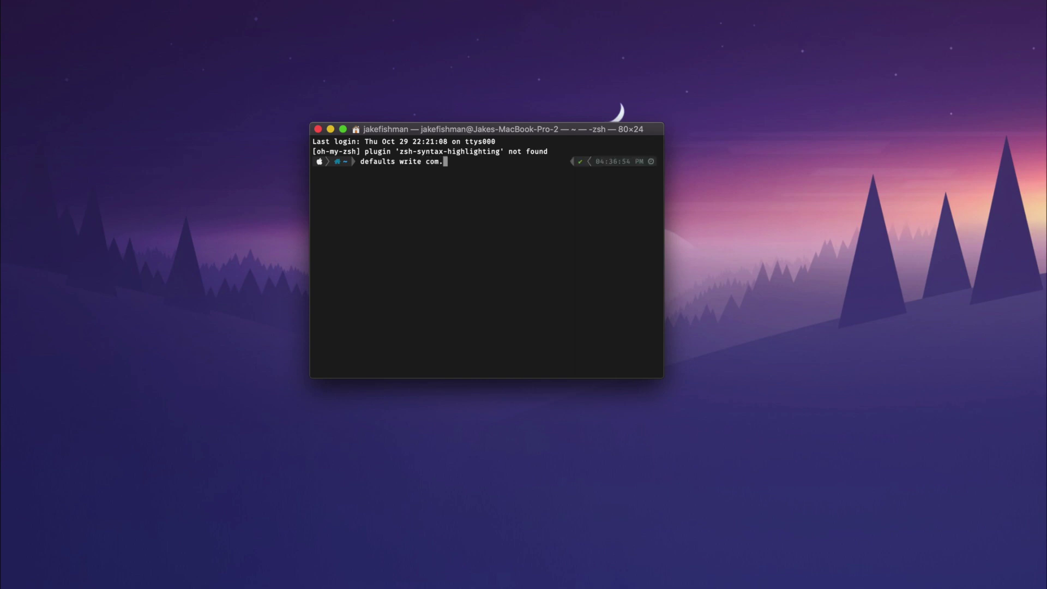
type("apple.dock autohide-delay")
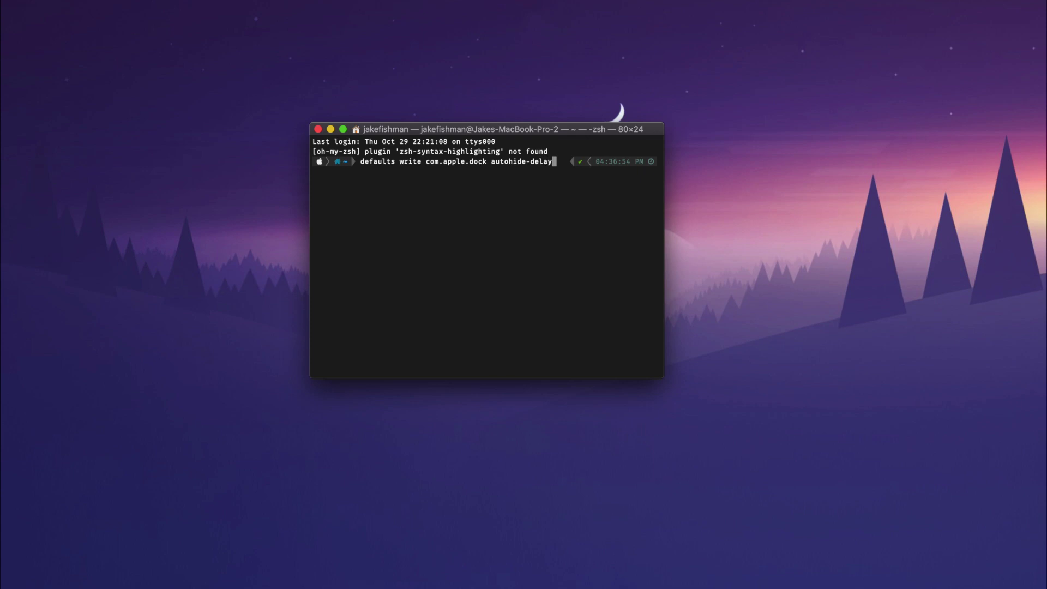
type(" -float -")
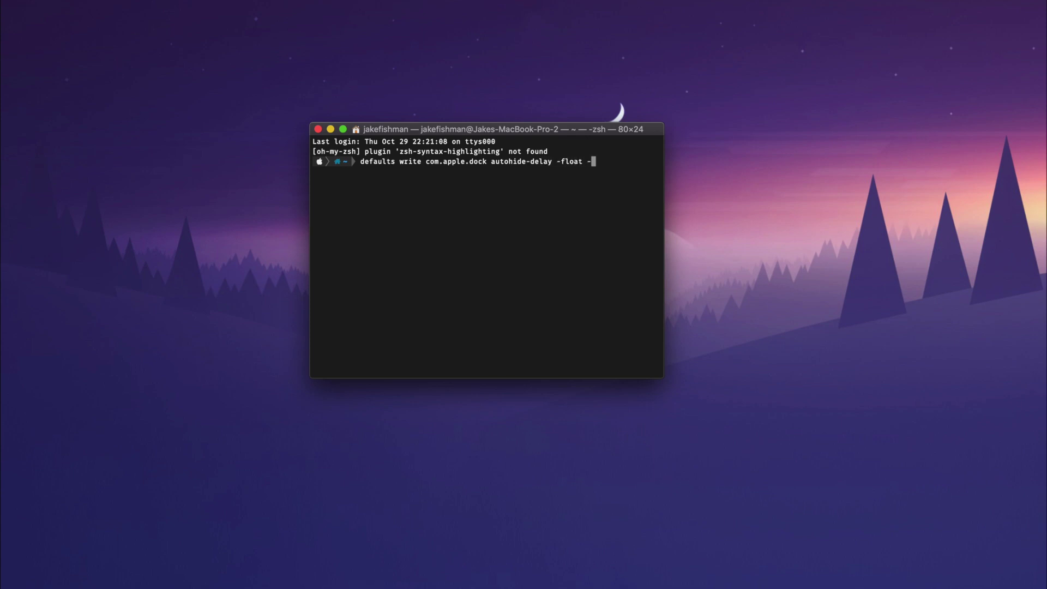
key("BackSpace")
type("0")
key("Return")
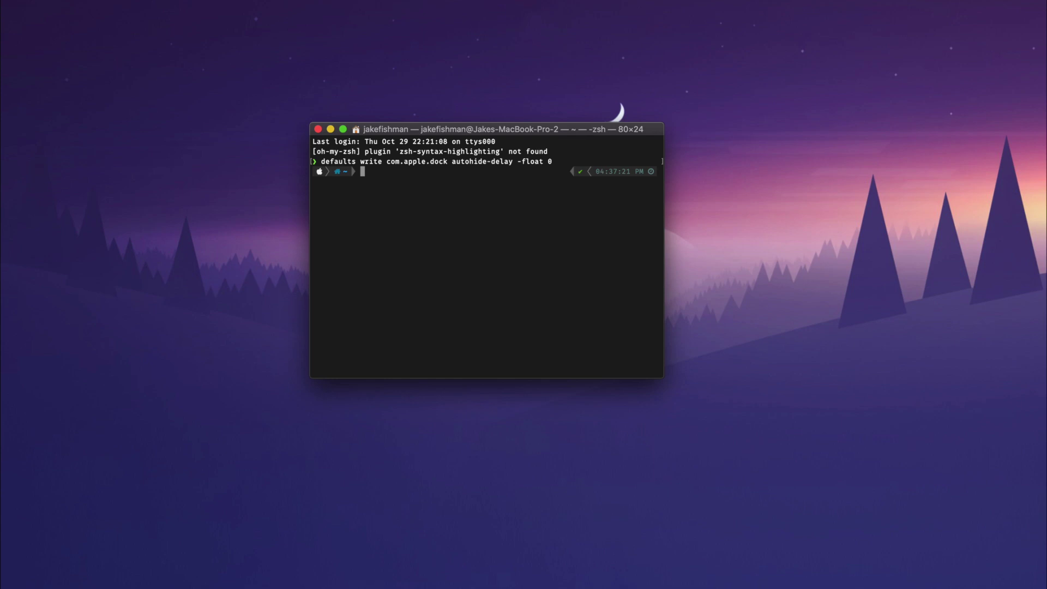
Step: Set the Dock's auto-hide animation time to 0.5 by running "defaults write com.apple.dock autohide-time-modifier -float 0.5"
type("default")
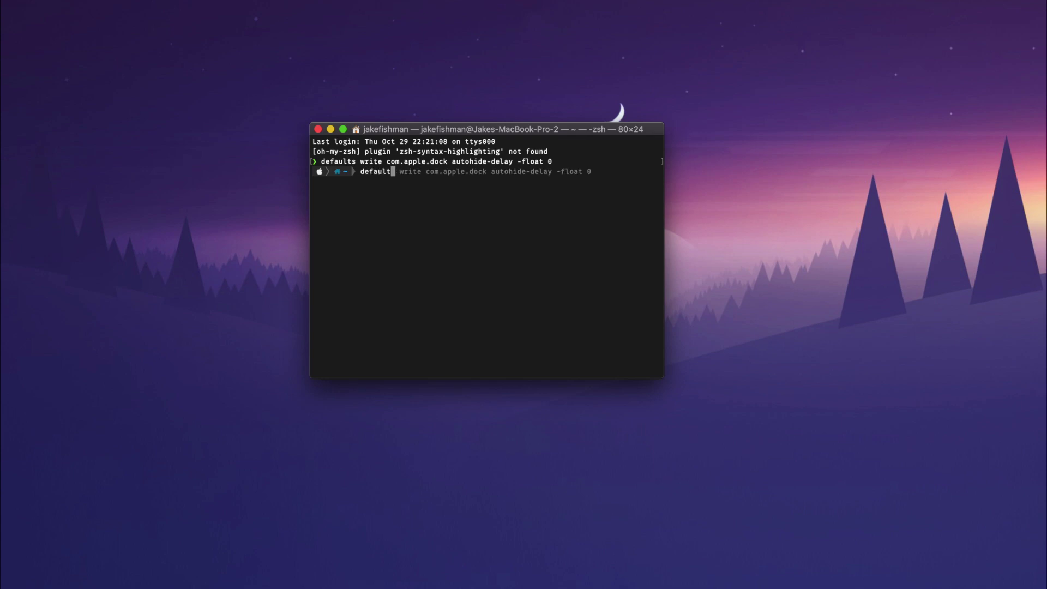
key("Right")
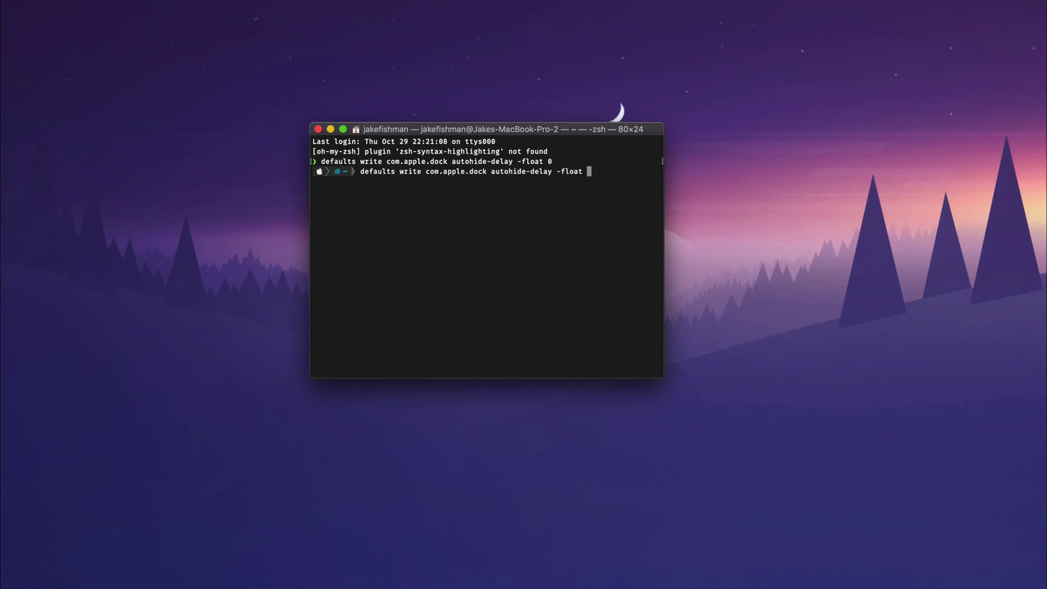
key("BackSpace")
key("BackSpace")
key("BackSpace")
key("BackSpace")
key("BackSpace")
key("BackSpace")
key("BackSpace")
key("BackSpace")
key("BackSpace")
key("BackSpace")
key("BackSpace")
key("BackSpace")
key("BackSpace")
key("BackSpace")
key("BackSpace")
key("BackSpace")
key("BackSpace")
key("BackSpace")
key("BackSpace")
key("BackSpace")
key("BackSpace")
key("BackSpace")
key("BackSpace")
type("autohide-time")
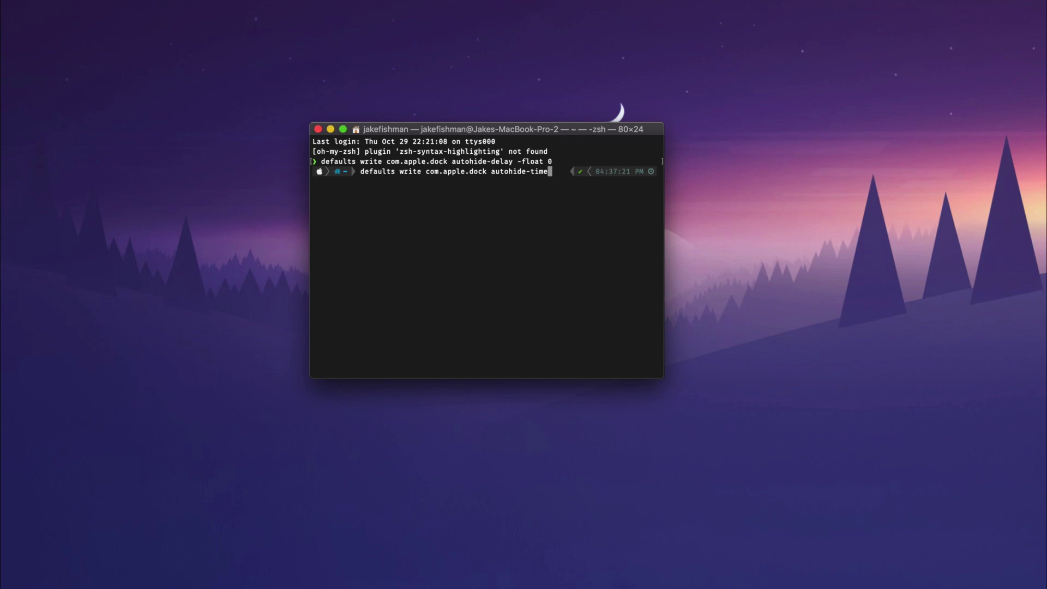
type("-modifier -float")
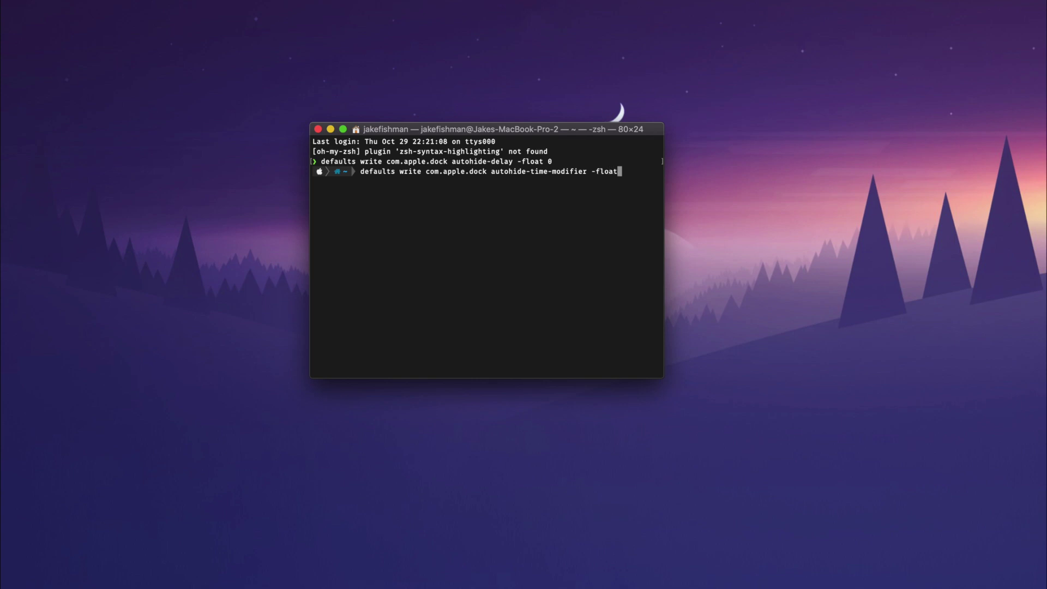
type(" 0.5")
key("Return")
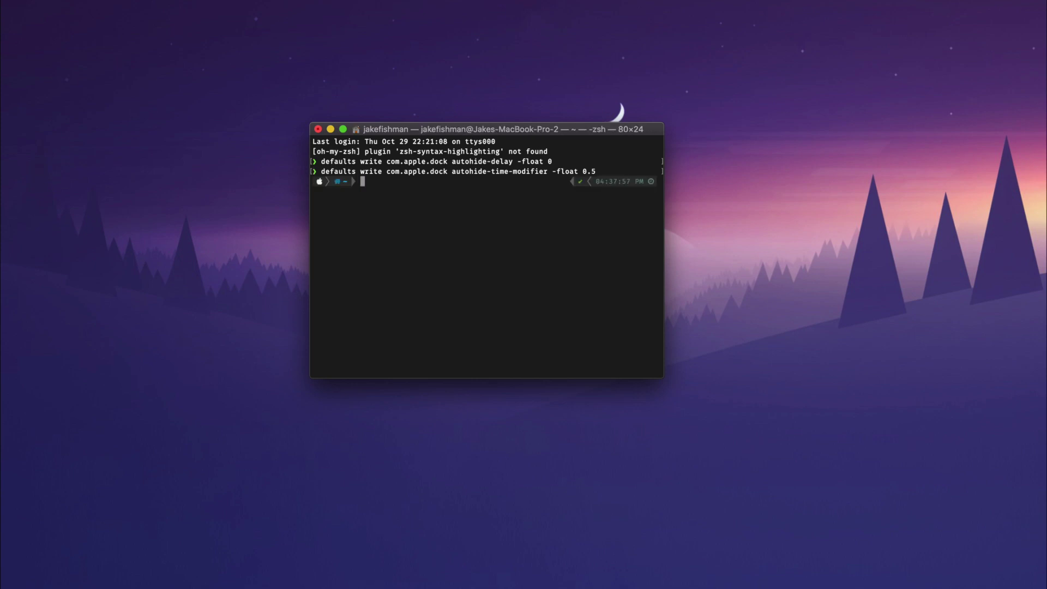
Step: Restart the Dock by running "killall Dock" and shift the Terminal window slightly upward
type("killall dock")
key("BackSpace")
key("BackSpace")
key("BackSpace")
key("BackSpace")
type("Dock")
key("Return")
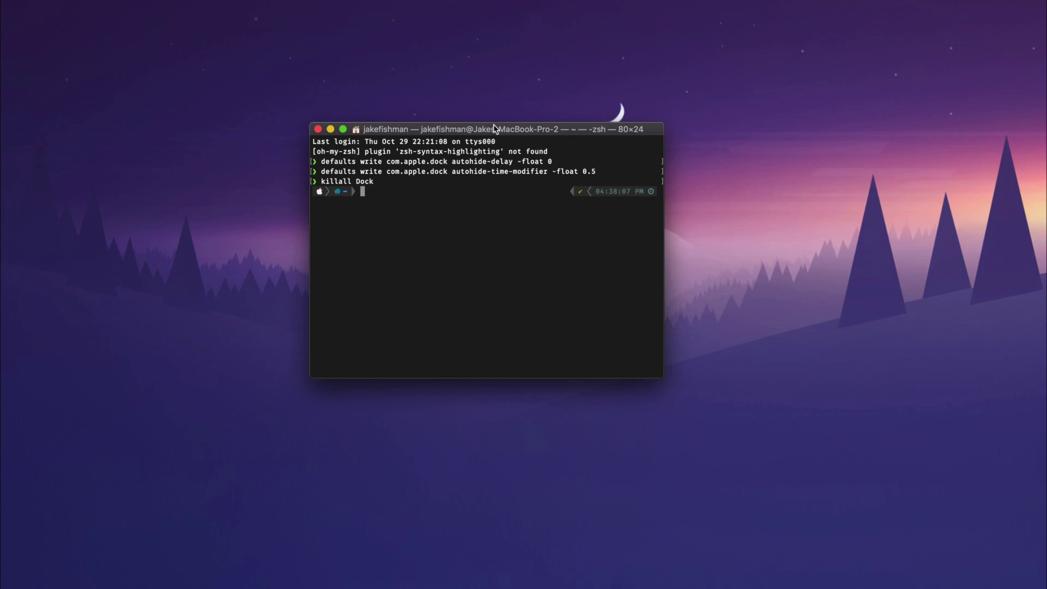
left_click_drag(497, 130, 504, 110)
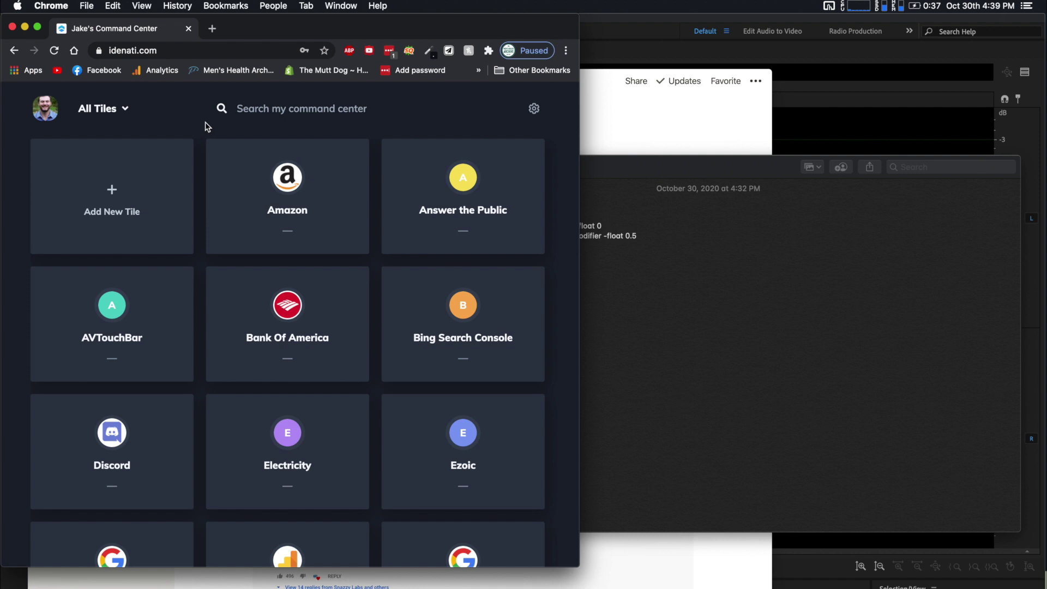
Step: Hide every app except Chrome and move its window toward the middle of the screen, making it wider and shorter
key("super+alt+h")
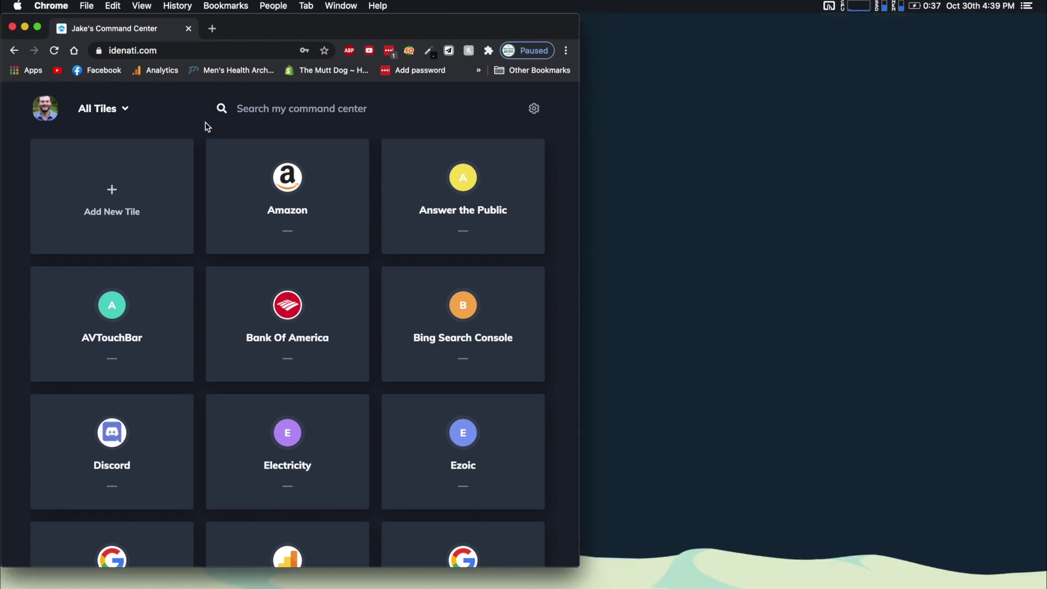
left_click_drag(255, 25, 414, 64)
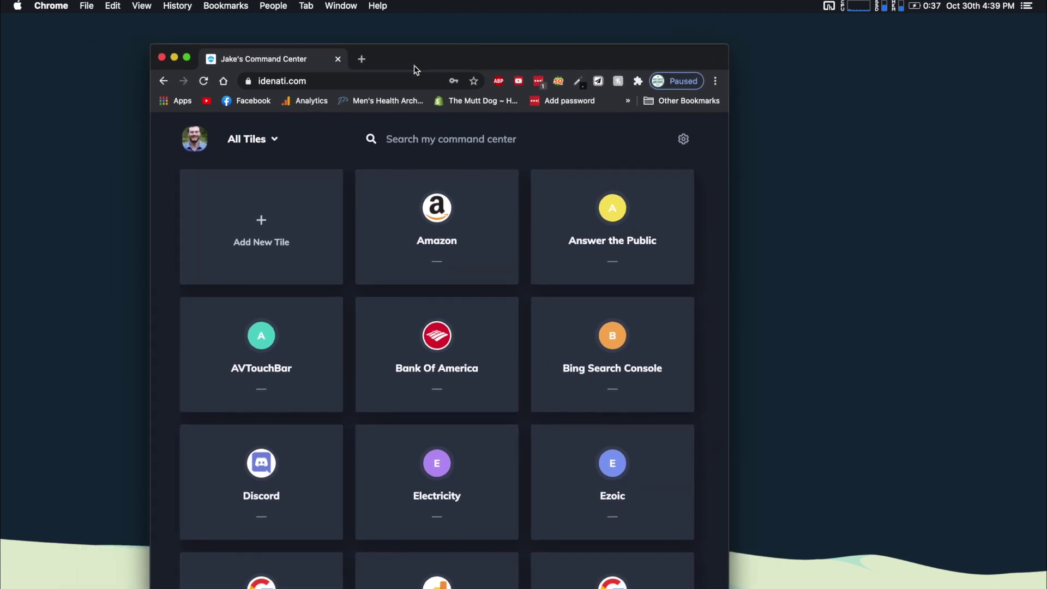
left_click_drag(729, 587, 828, 416)
left_click_drag(533, 63, 502, 88)
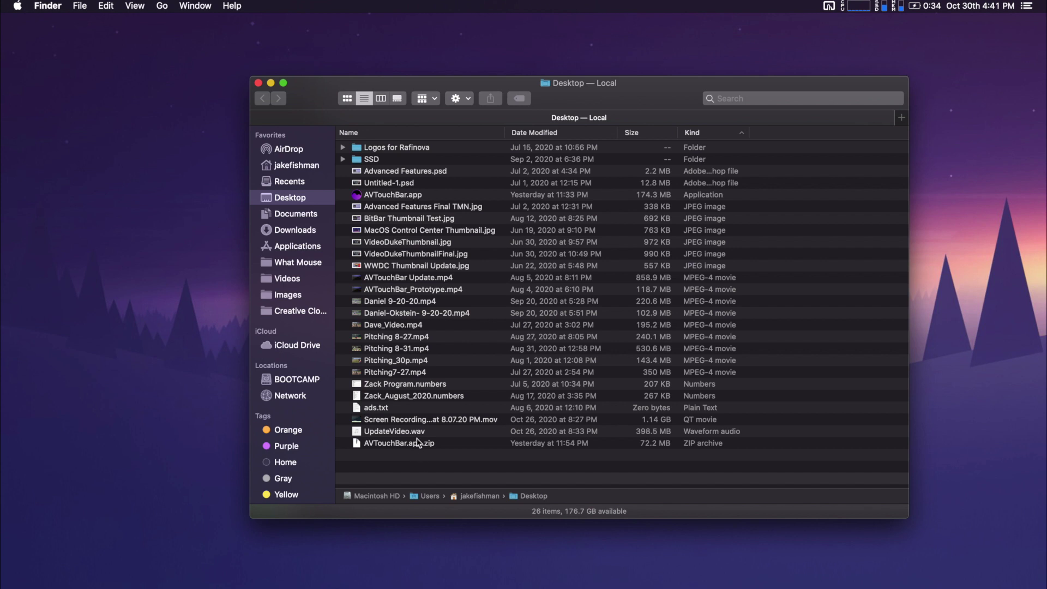
Step: Open the file information for the August 2020 Numbers spreadsheet in Finder's Desktop folder and enable Stationery pad
left_click(405, 398)
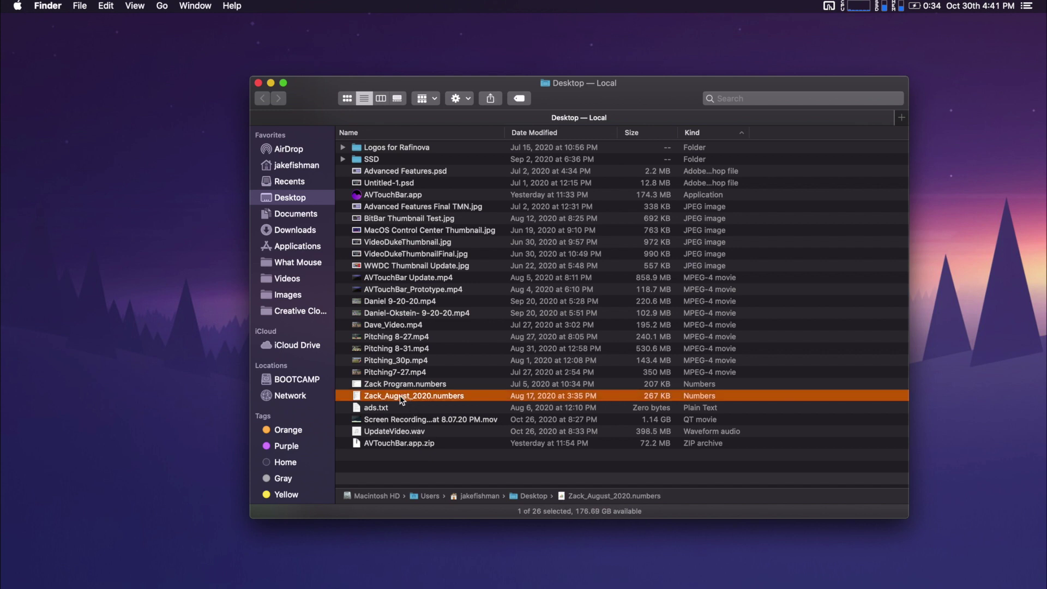
right_click(399, 399)
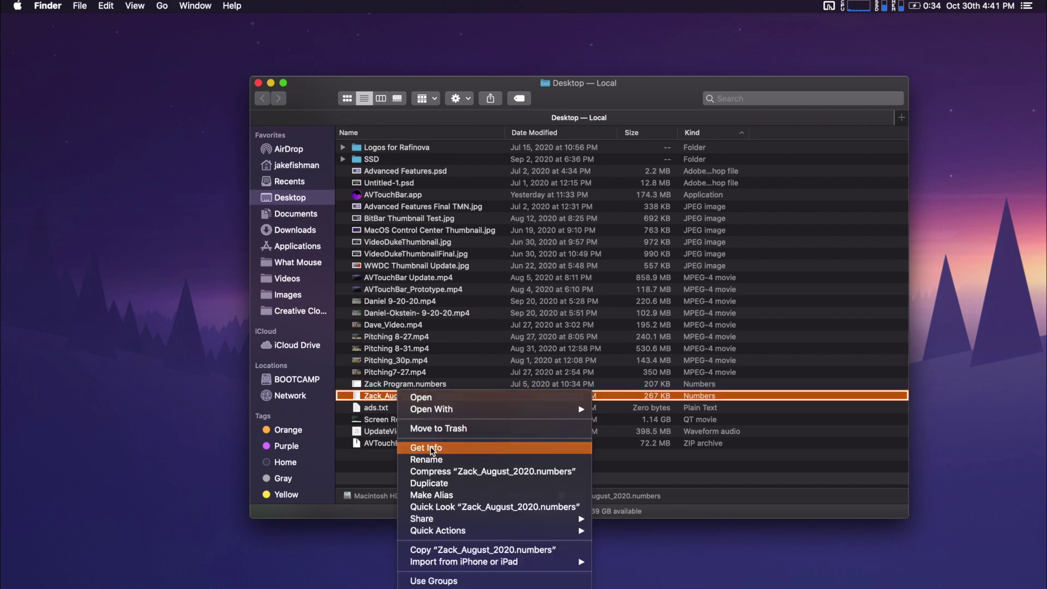
key("Escape")
left_click_drag(104, 27, 138, 51)
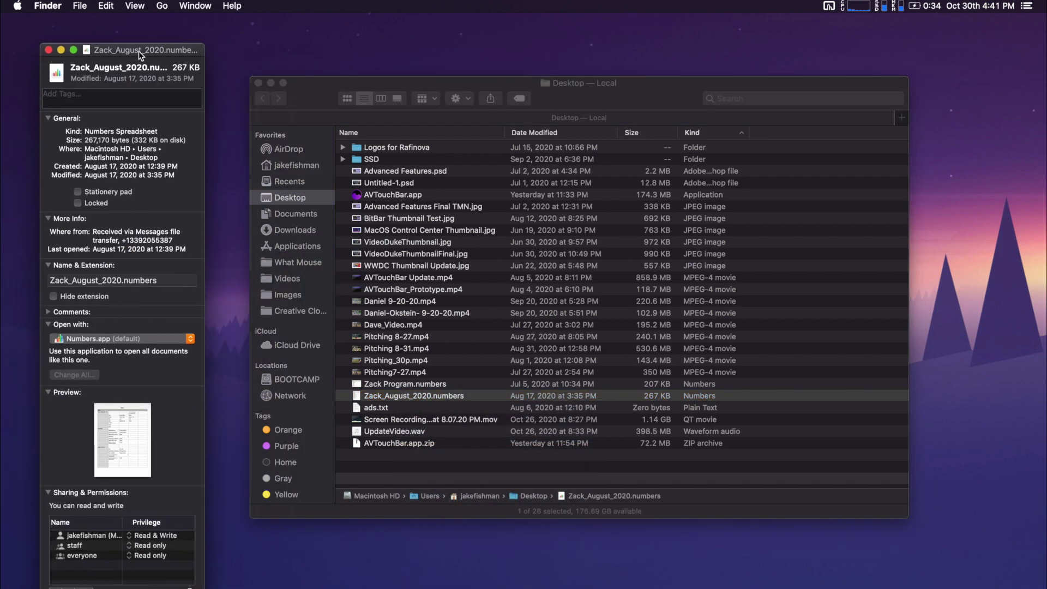
left_click(78, 193)
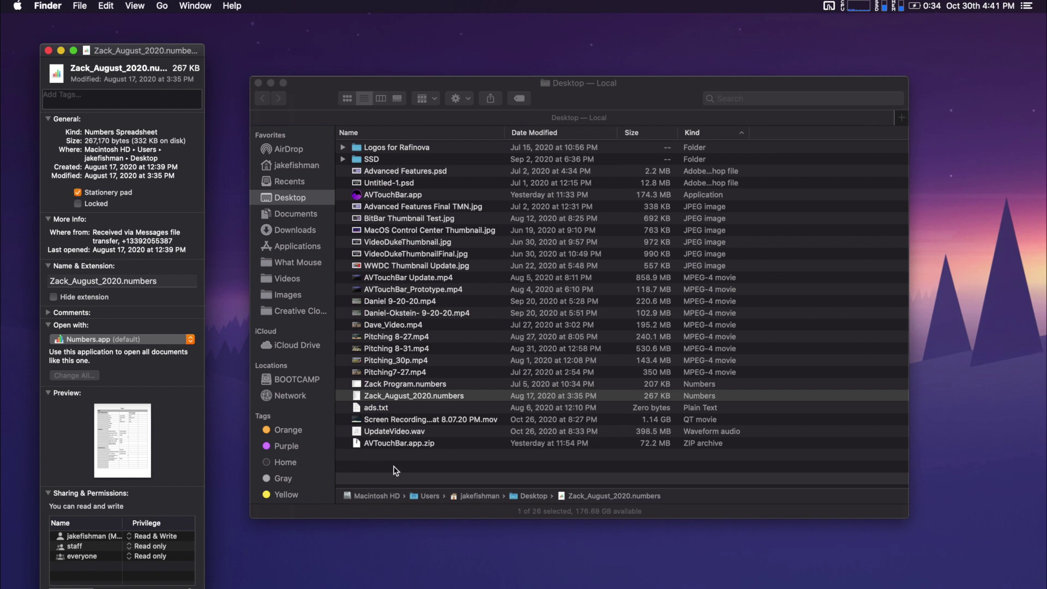
Step: Open the August 2020 Numbers spreadsheet from the Desktop folder
left_click(397, 396)
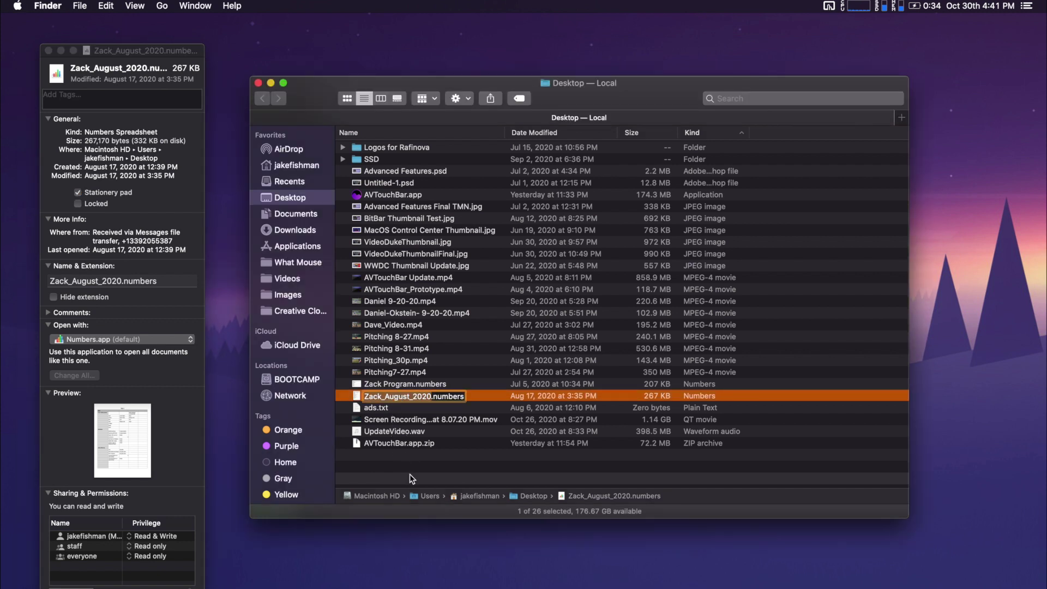
key("Return")
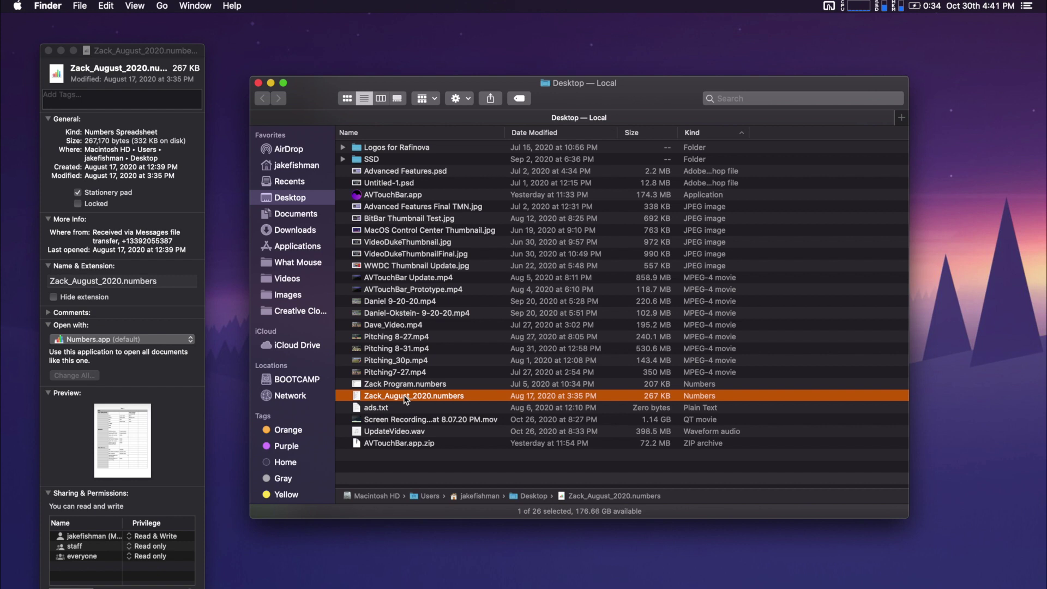
double_click(404, 395)
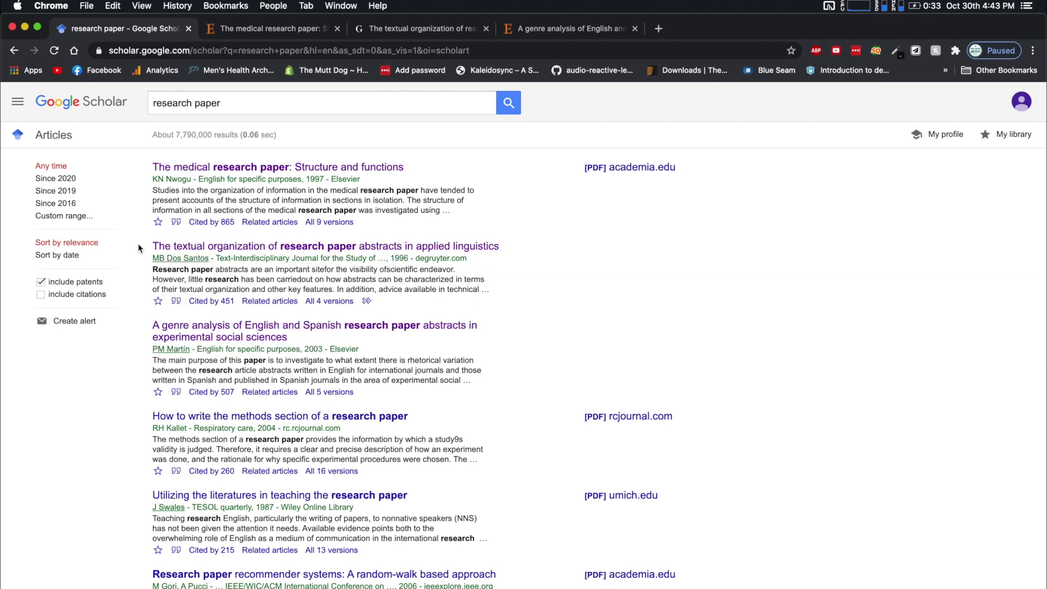
Step: Switch to Chrome and select and copy the full web address of the Google Scholar "research paper" results page
key("super+l")
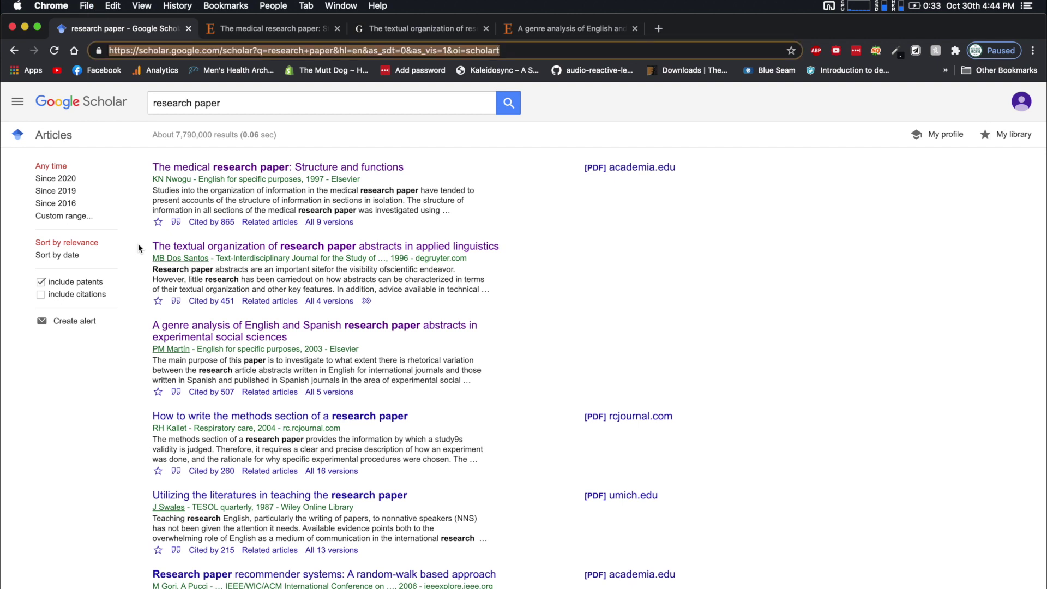
key("super+c")
left_click(141, 404)
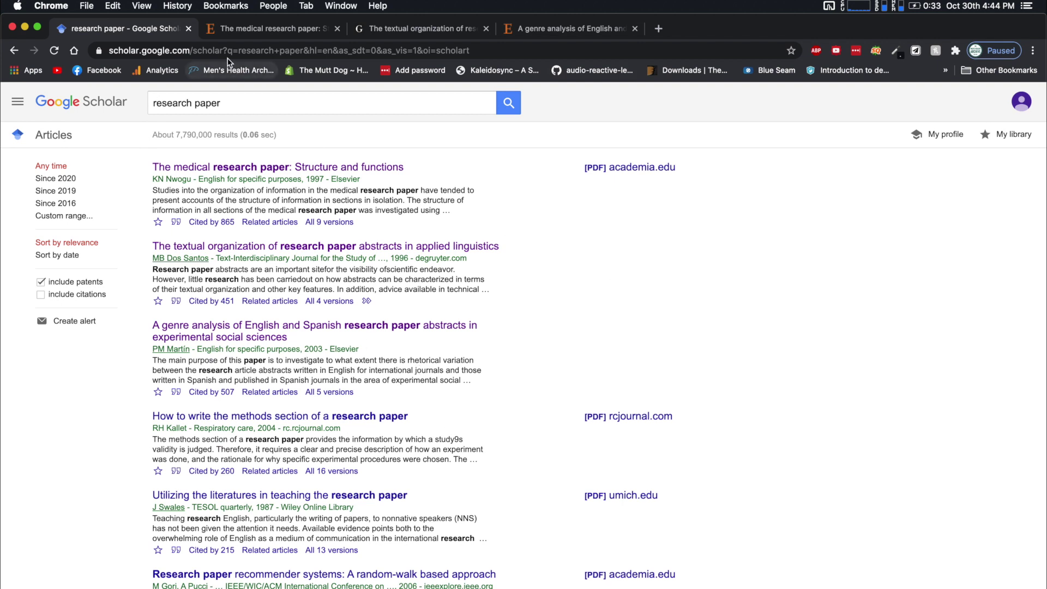
left_click(204, 51)
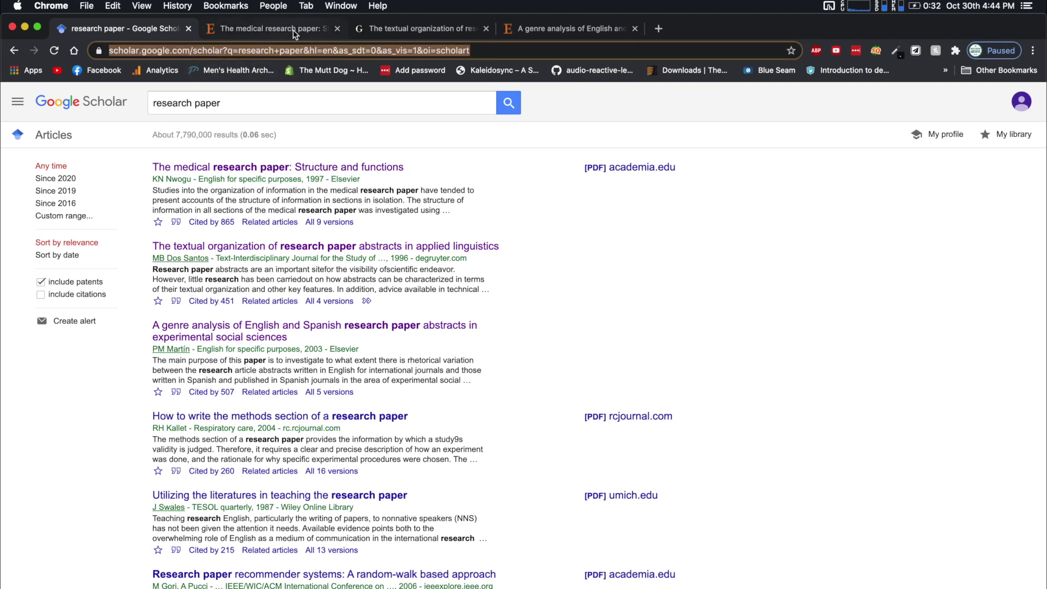
left_click(126, 364)
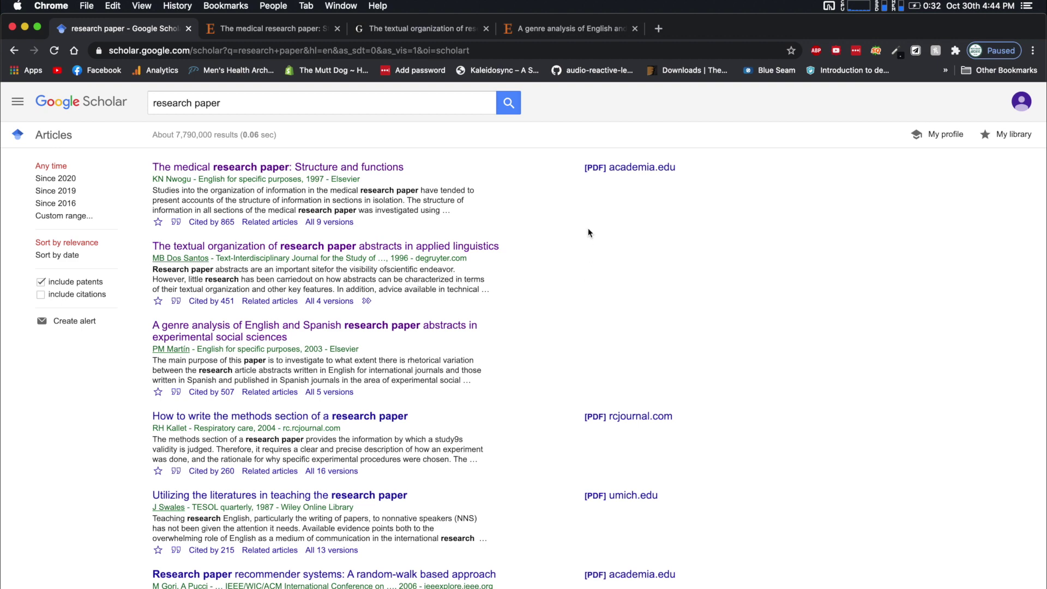
key("super+l")
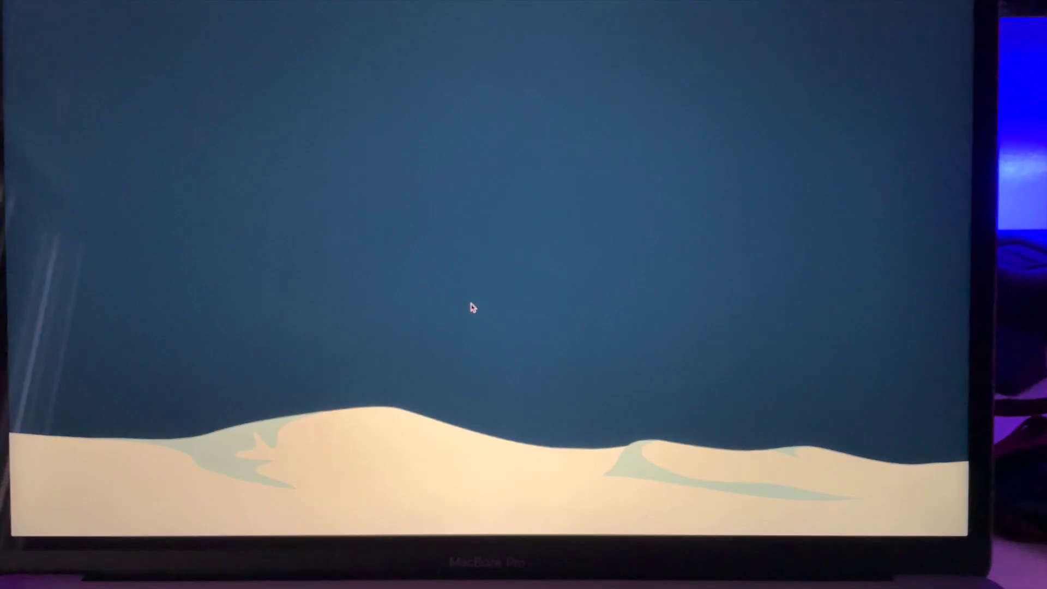
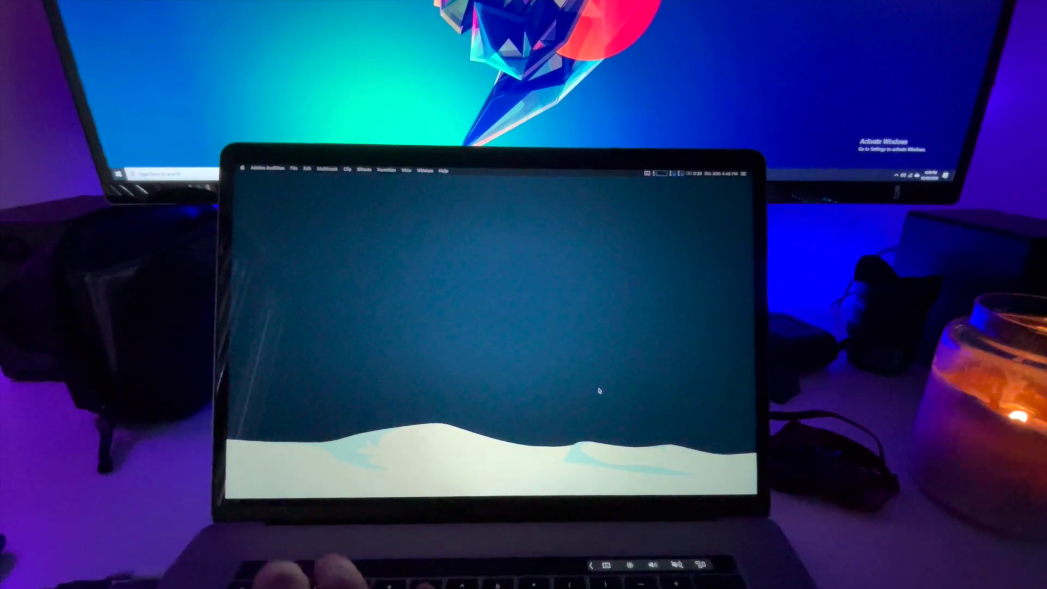
Step: Bring up the macOS screen capture controls and choose Record Selected Portion
key("super+shift+5")
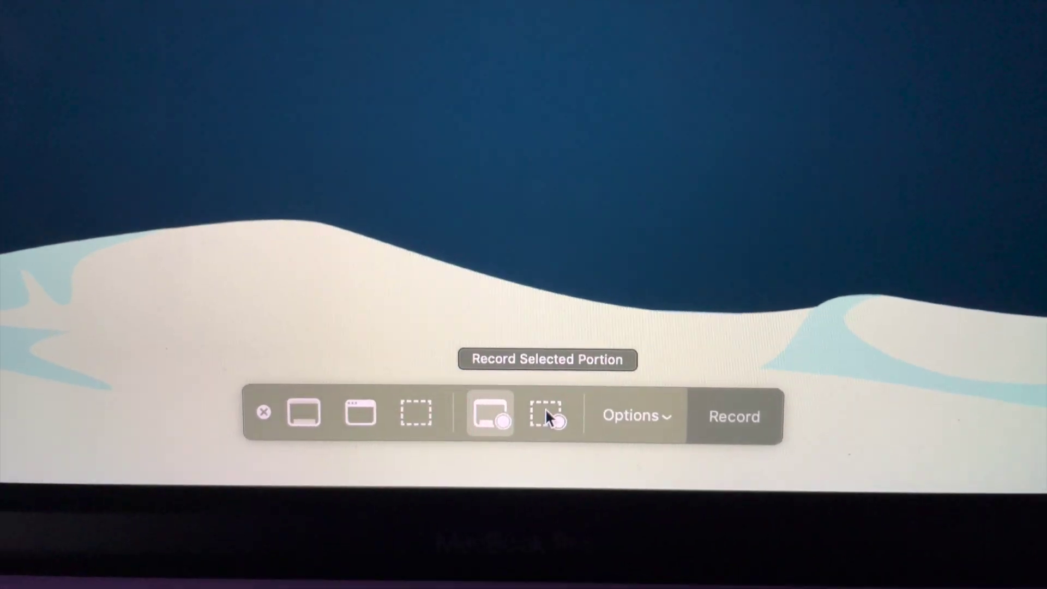
left_click(540, 391)
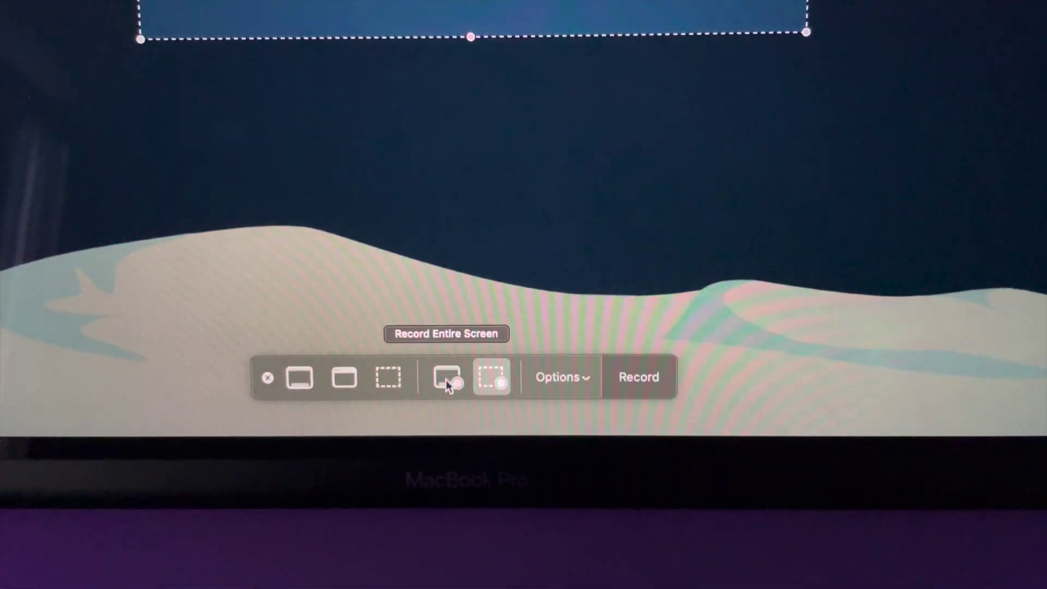
Step: Set the screen capture mode to Record Entire Screen and review the save location, timer and microphone options
left_click(446, 361)
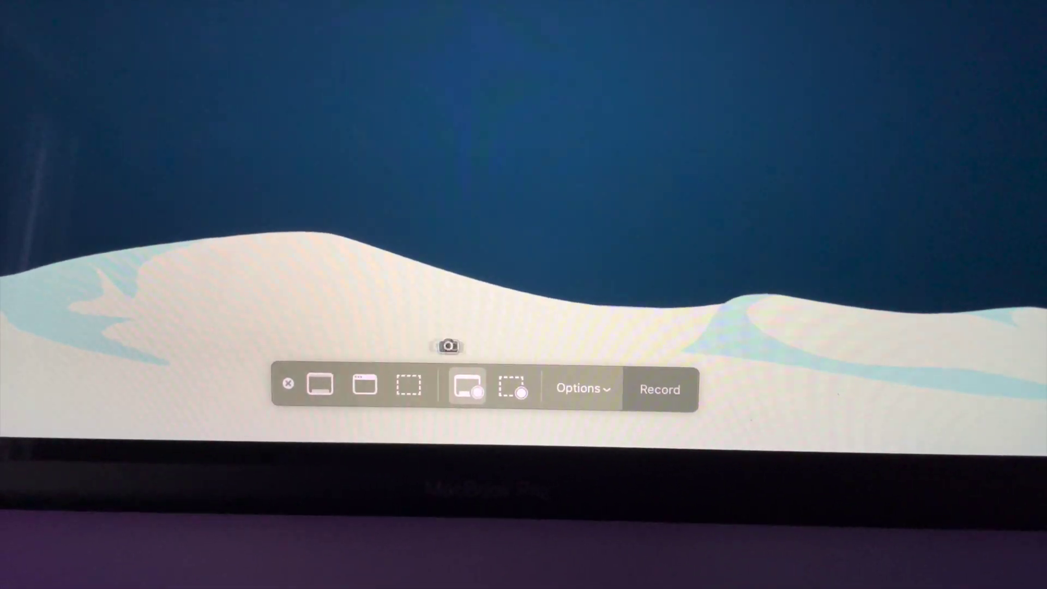
left_click(597, 394)
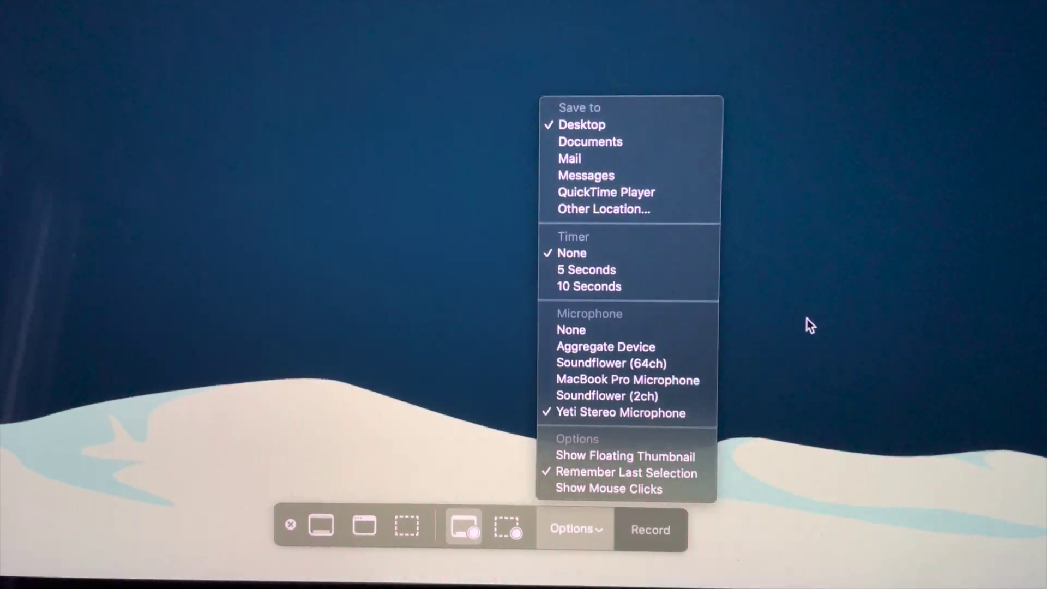
left_click(808, 328)
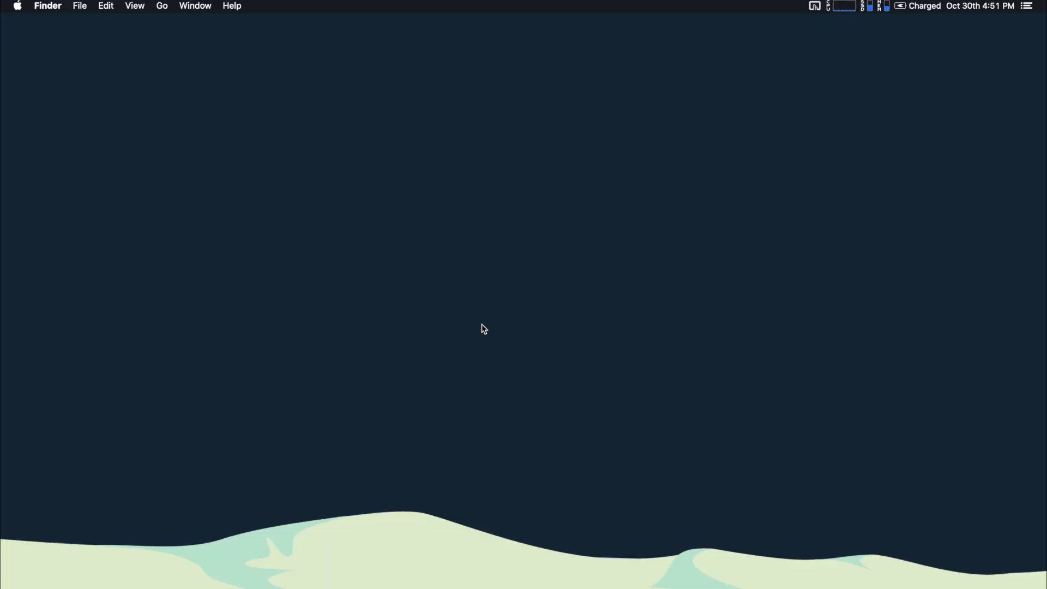
Step: Open System Preferences and go to the Zoom settings in Accessibility
left_click(18, 6)
left_click(43, 41)
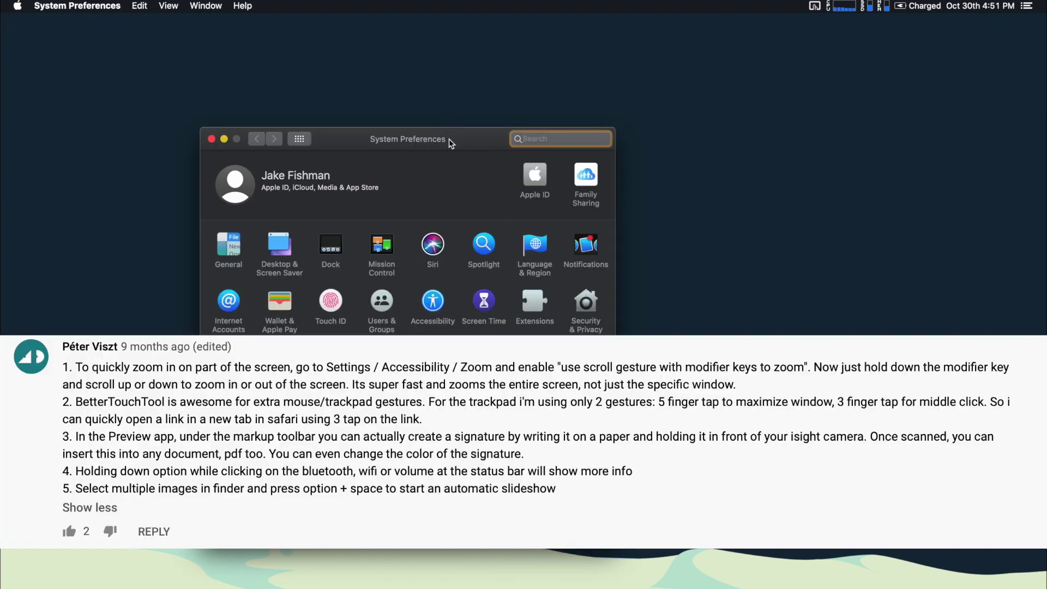
left_click_drag(450, 139, 508, 128)
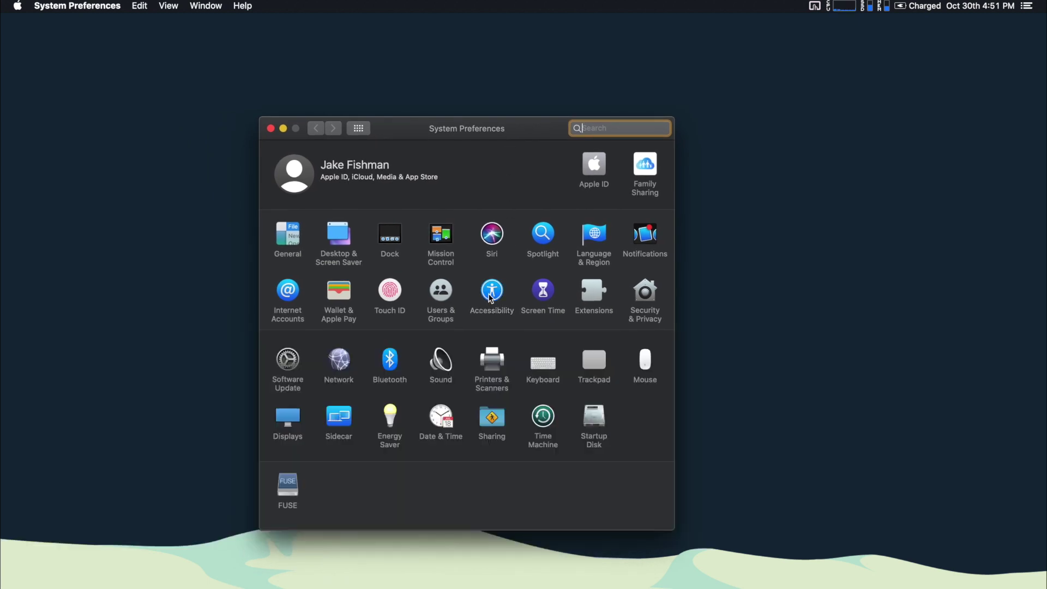
left_click(490, 297)
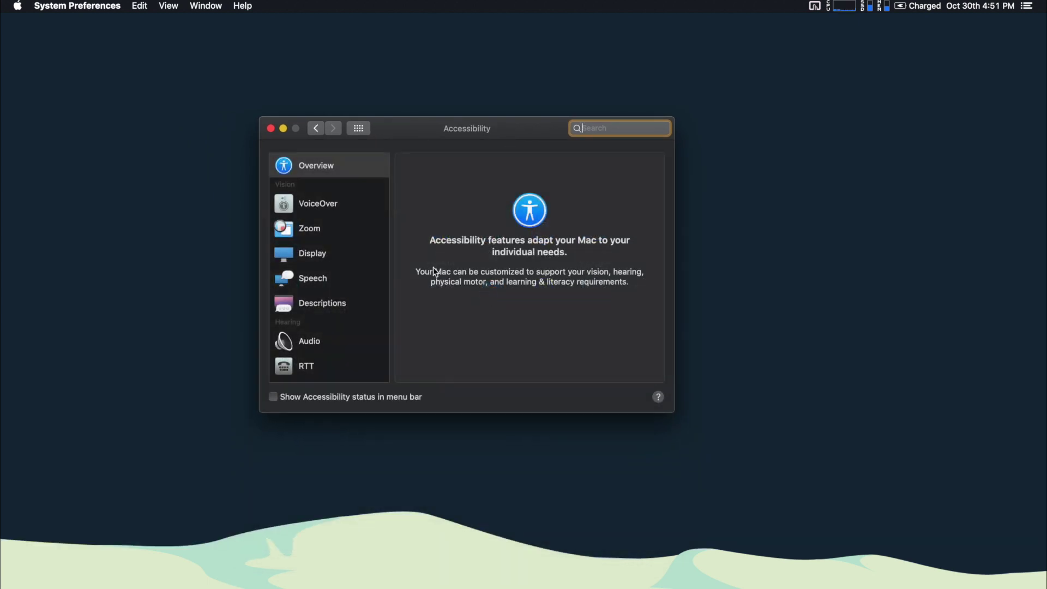
left_click(318, 229)
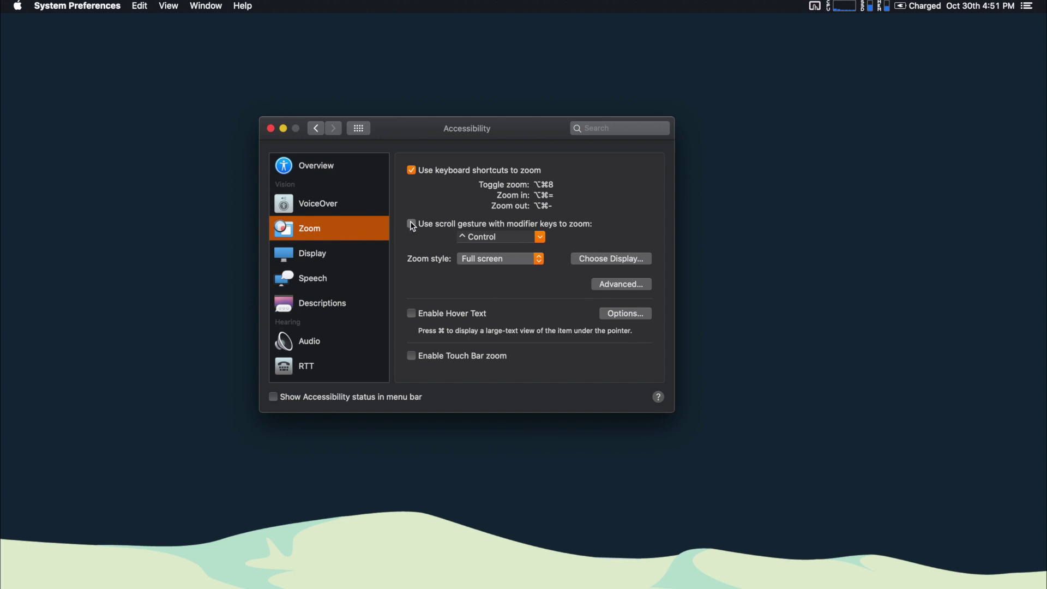
Step: Enable the scroll gesture with modifier keys to zoom, keep Control as the modifier, and close System Preferences
left_click(537, 239)
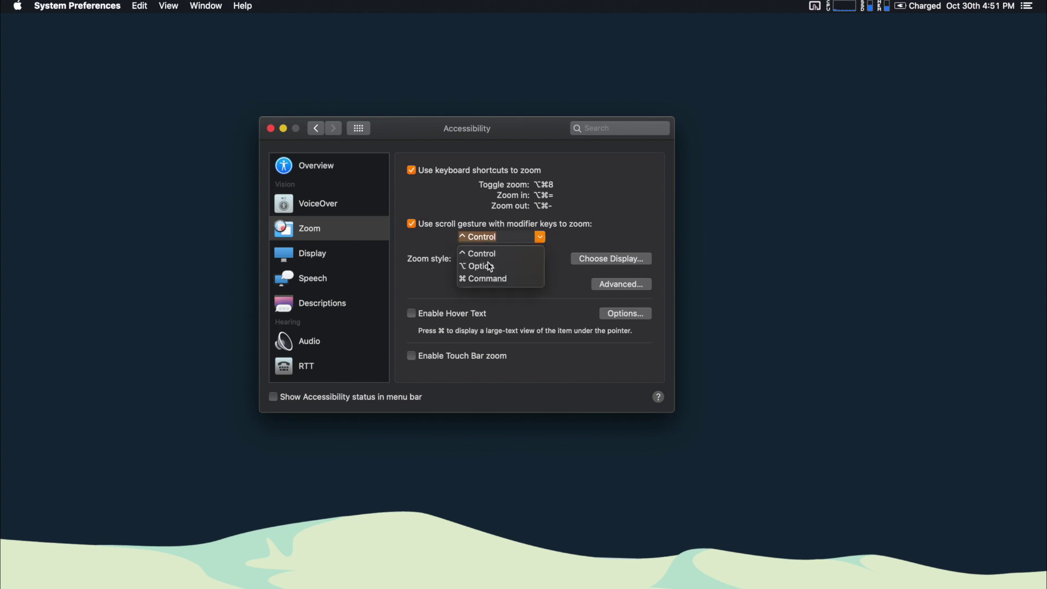
left_click(431, 241)
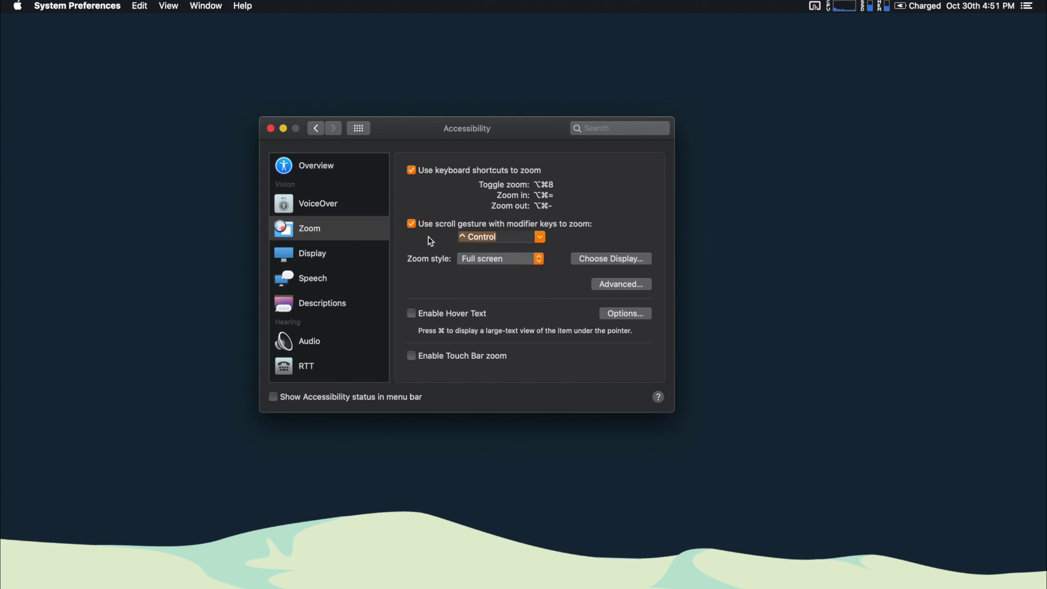
left_click(271, 130)
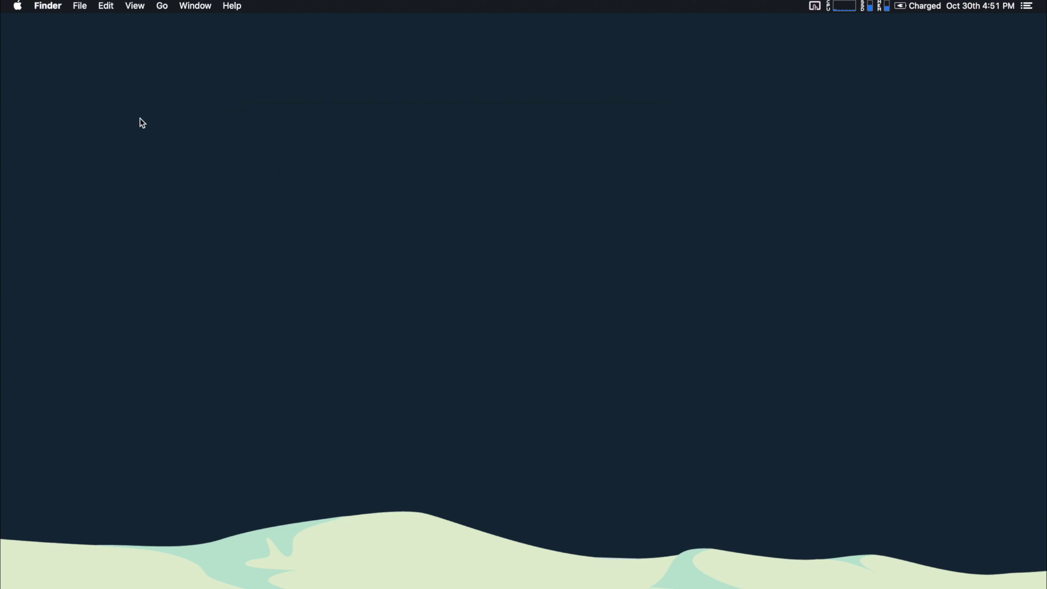
Step: Test the scroll gesture zoom by repeatedly magnifying parts of the screen, including the menu bar, and returning to normal size
scroll(27, 4, "up", 10, "ctrl")
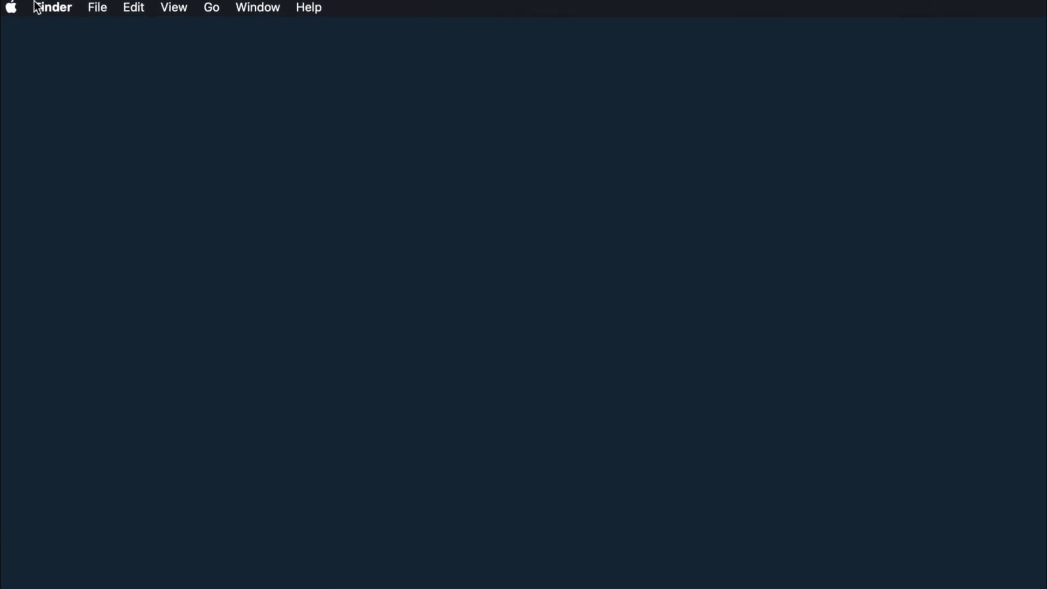
scroll(33, 3, "up", 10, "ctrl")
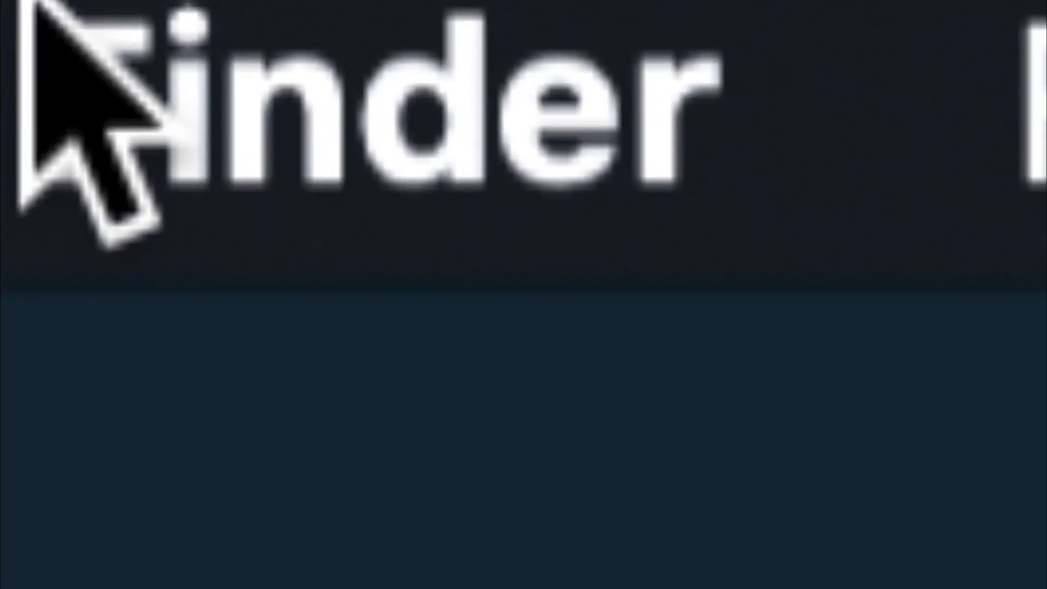
scroll(34, 3, "down", 15, "ctrl")
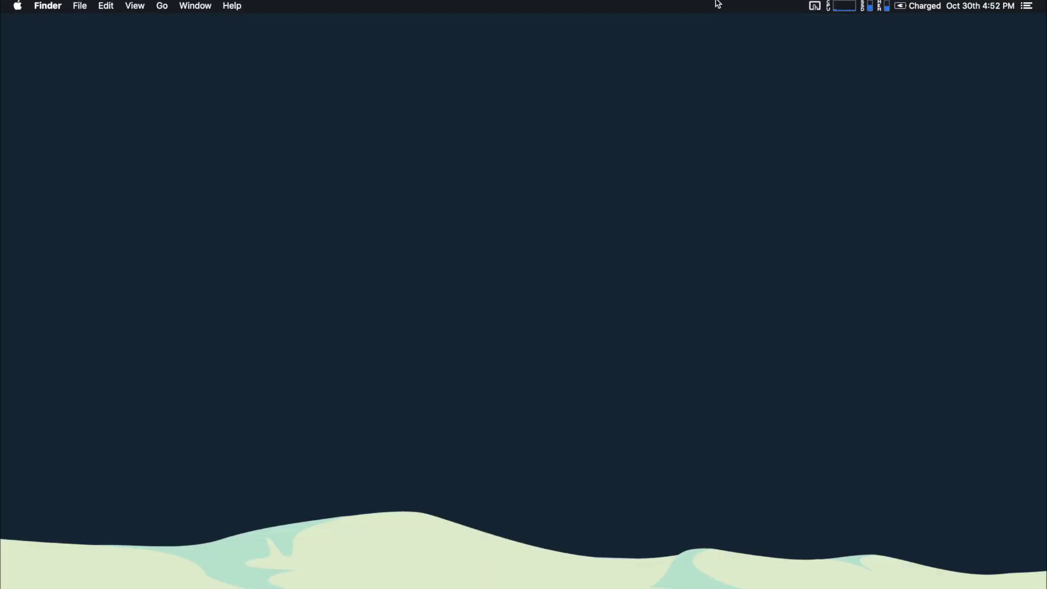
scroll(878, 4, "up", 8, "ctrl")
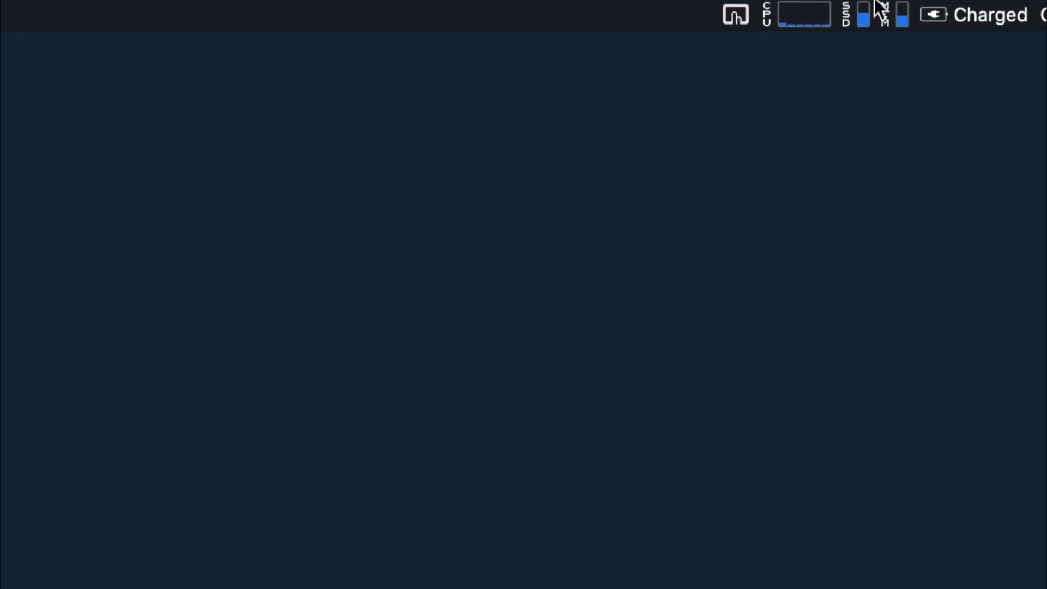
scroll(880, 7, "down", 10, "ctrl")
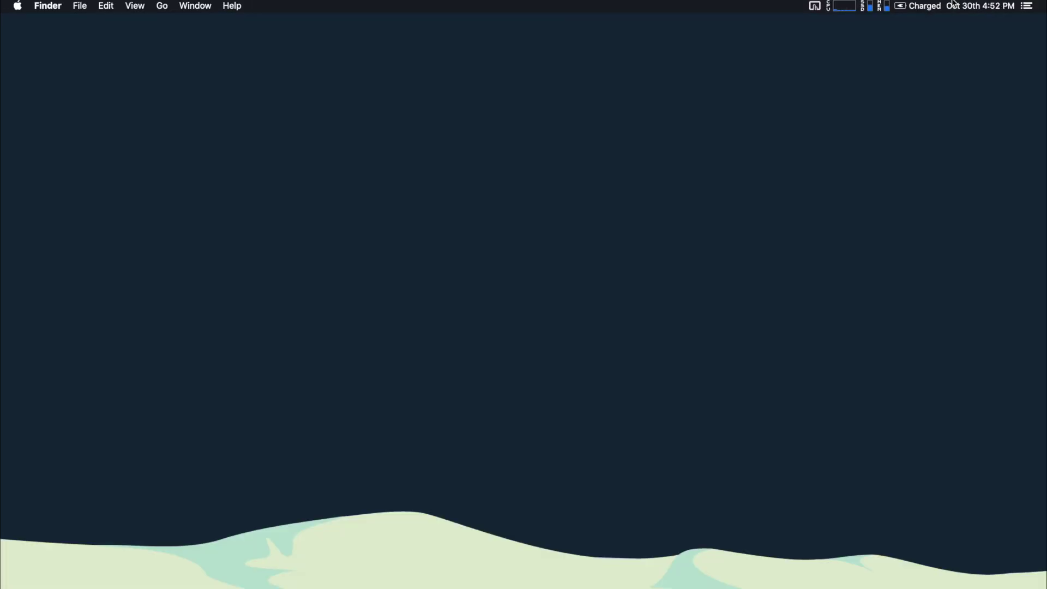
scroll(953, 3, "up", 8, "ctrl")
scroll(953, 5, "down", 8, "ctrl")
scroll(517, 289, "up", 5, "ctrl")
scroll(506, 301, "down", 5, "ctrl")
scroll(506, 301, "up", 5, "ctrl")
scroll(509, 307, "down", 5, "ctrl")
scroll(520, 546, "up", 5, "ctrl")
scroll(521, 587, "down", 5, "ctrl")
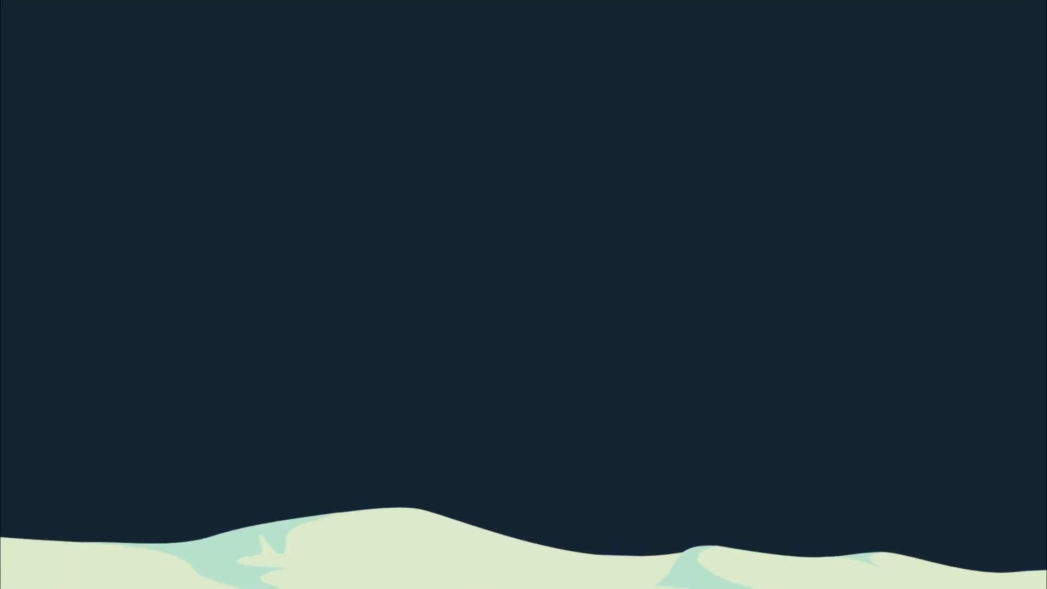
scroll(518, 587, "up", 5, "ctrl")
scroll(542, 586, "down", 5, "ctrl")
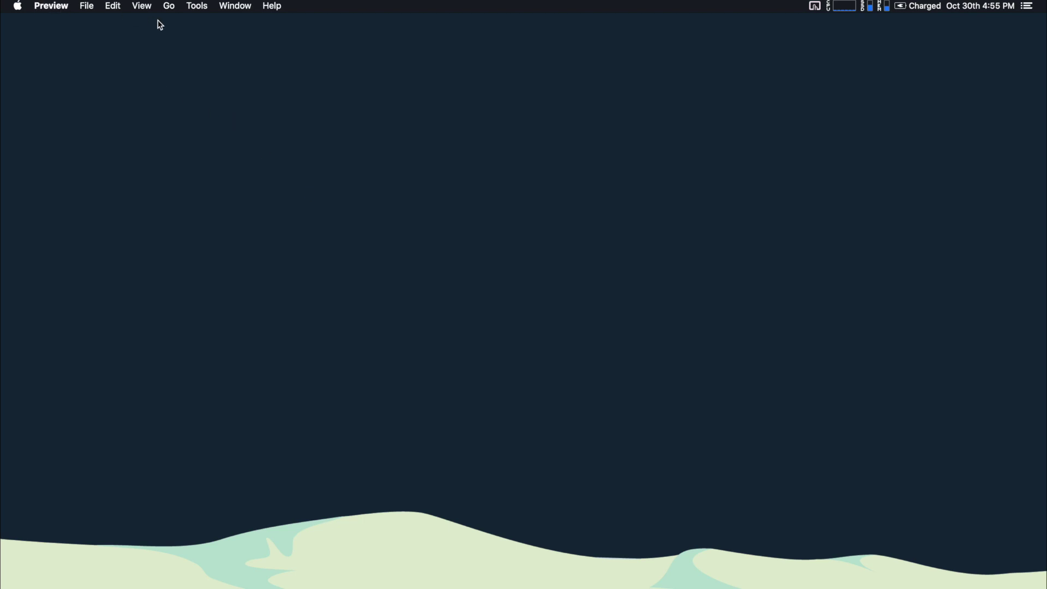
Step: Open Preview's signature management window and shift it slightly on the desktop
left_click(197, 7)
mouse_move(233, 111)
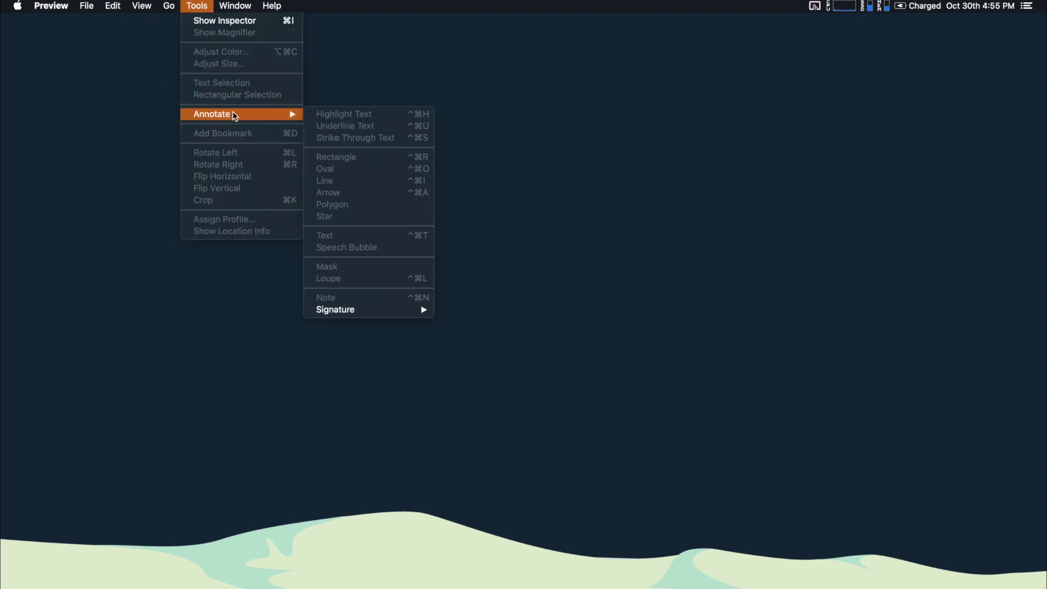
mouse_move(356, 309)
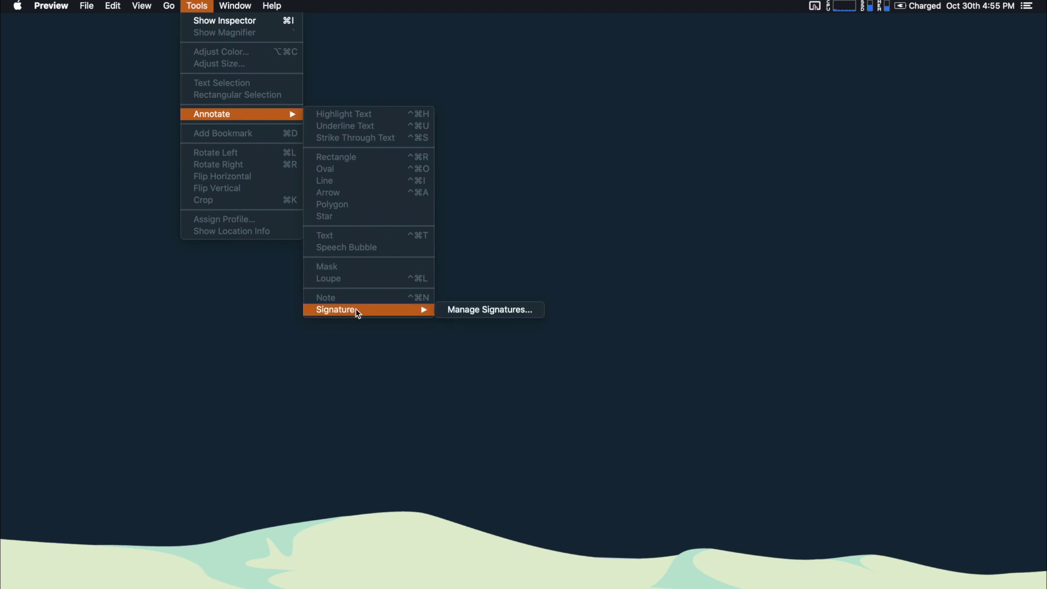
left_click(474, 310)
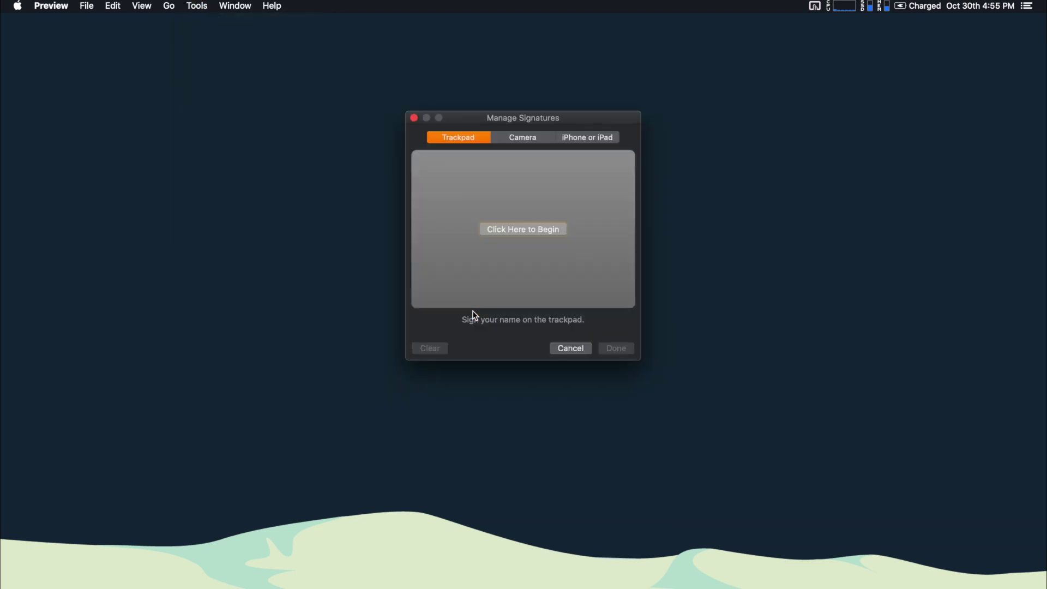
left_click_drag(535, 121, 525, 126)
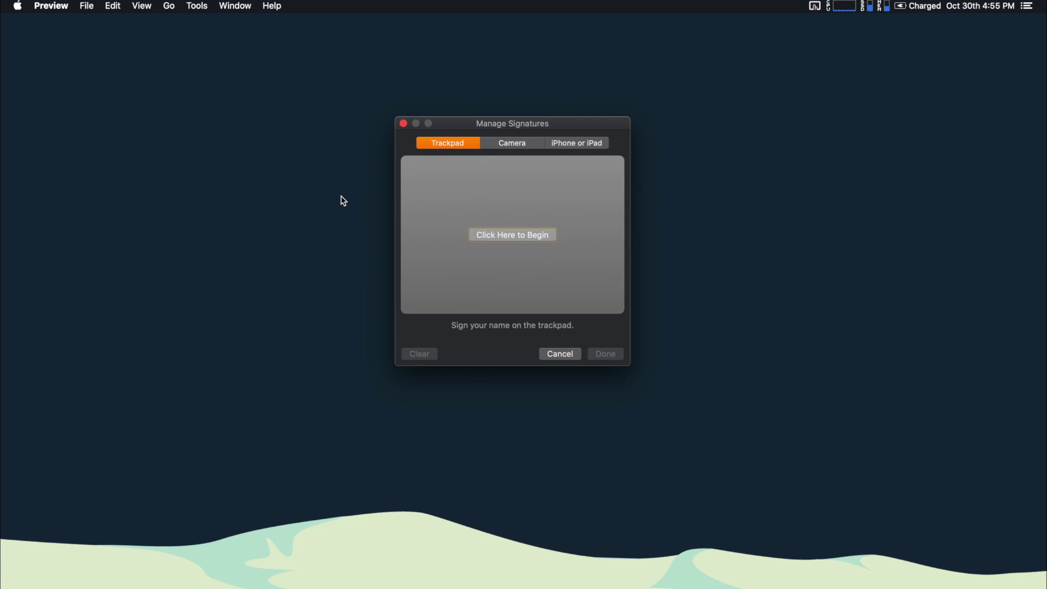
Step: Begin a trackpad signature, and switch the signature capture method to Camera and on to iPhone or iPad
key("space")
left_click(504, 143)
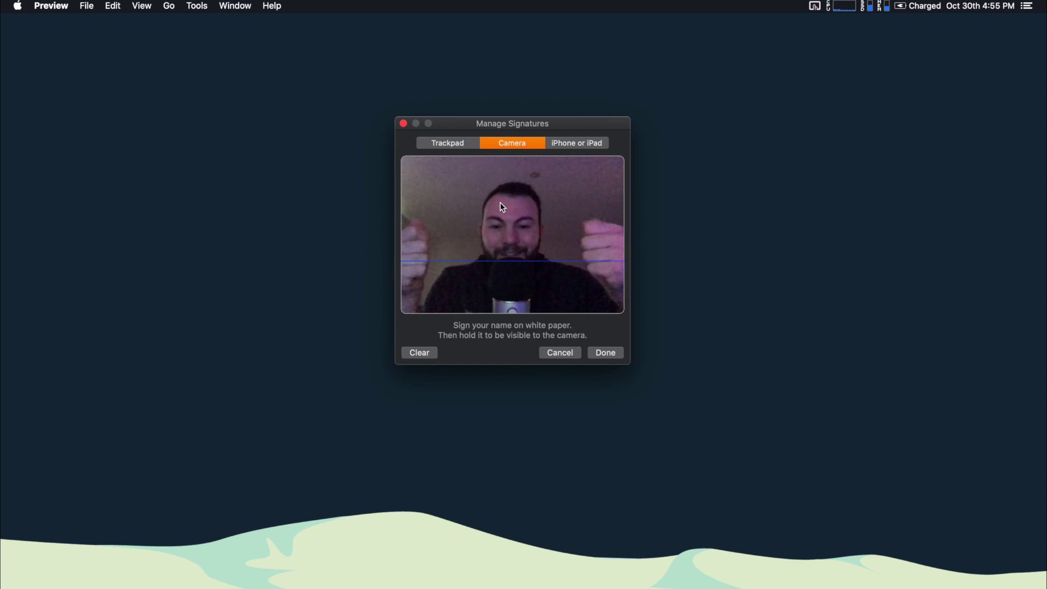
left_click(579, 146)
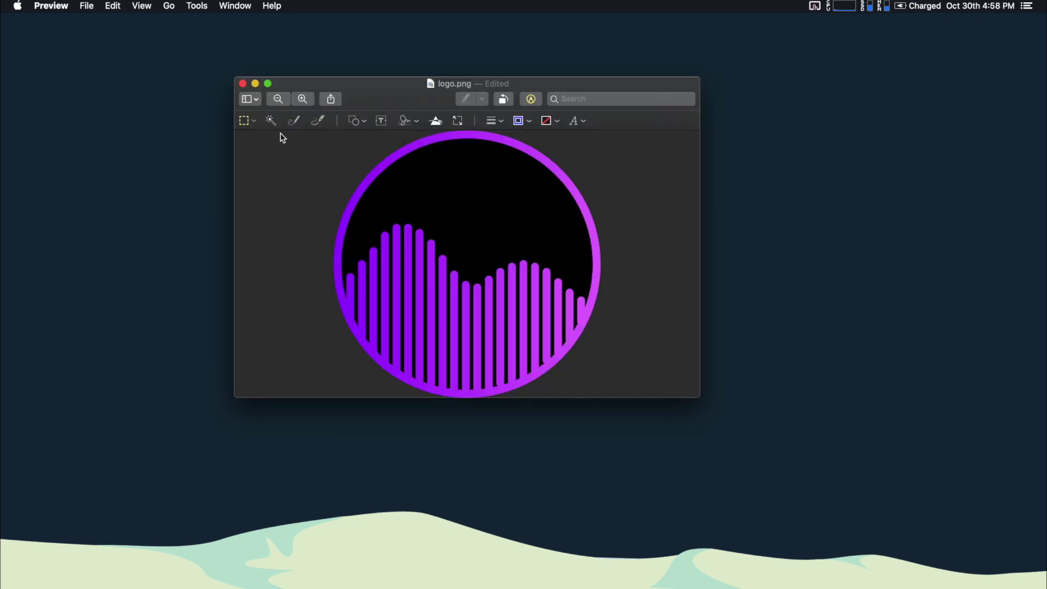
Step: Insert the saved doodle signature into logo.png, enlarge it and place it over the left half of the logo
left_click(416, 121)
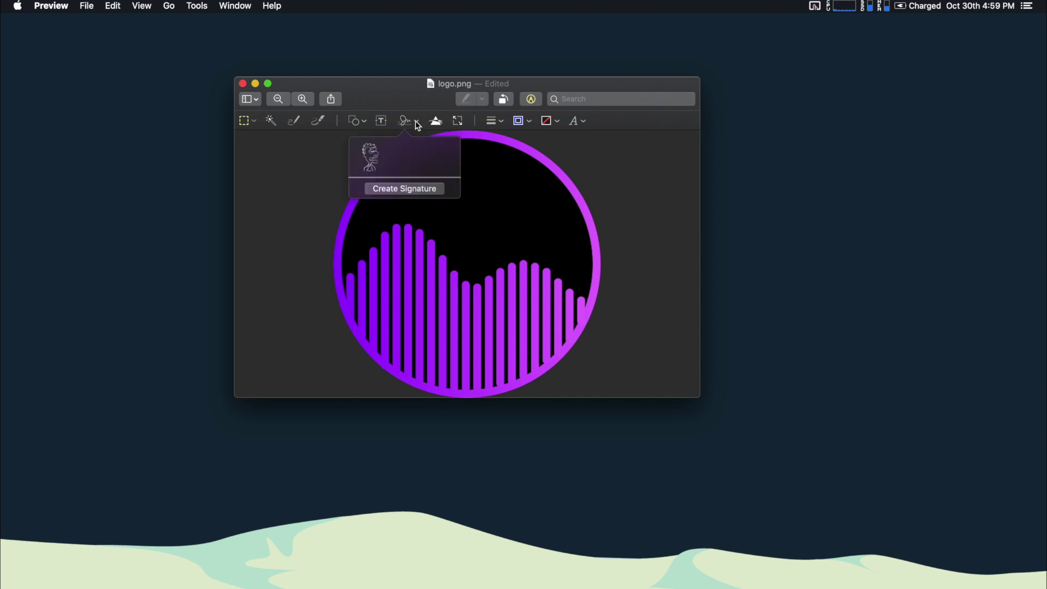
left_click(369, 159)
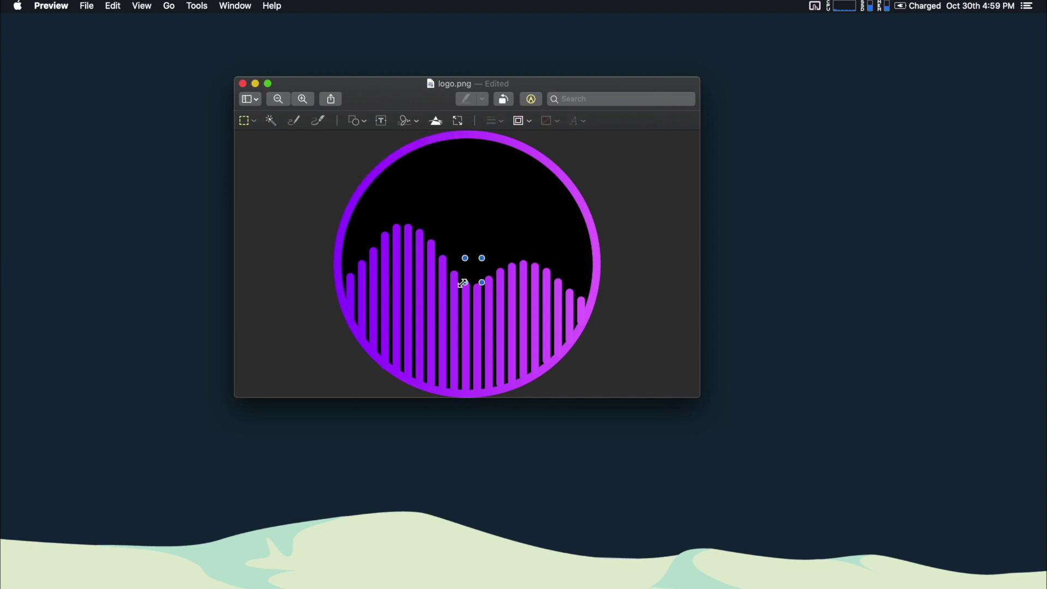
mouse_move(463, 283)
left_mouse_down()
mouse_move(306, 381)
mouse_move(316, 388)
left_mouse_up()
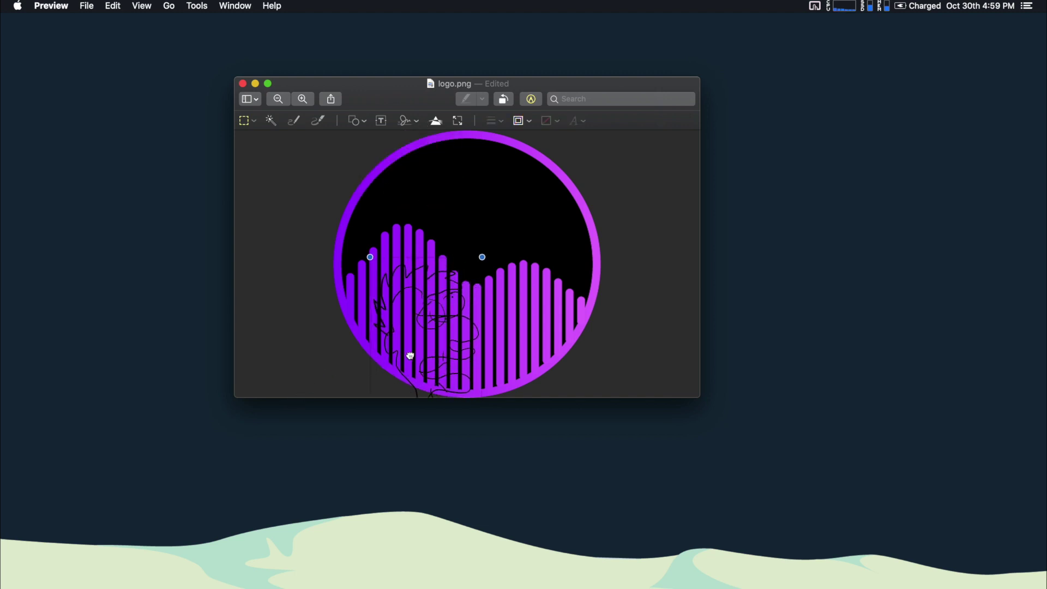
left_click_drag(410, 355, 383, 282)
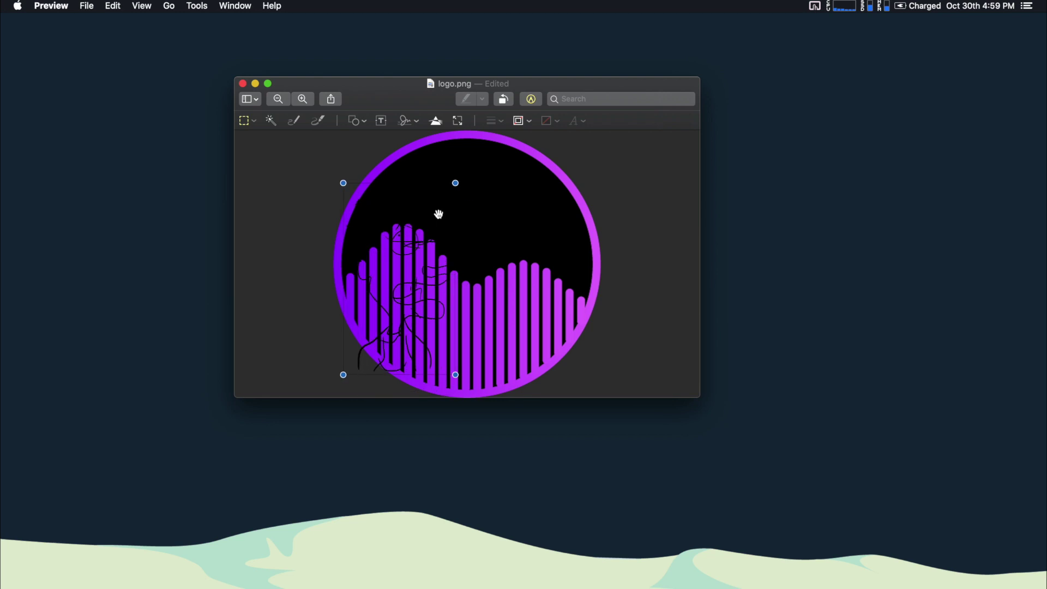
Step: Change the inserted signature's line color to white and deselect it
left_click(528, 124)
left_click(552, 227)
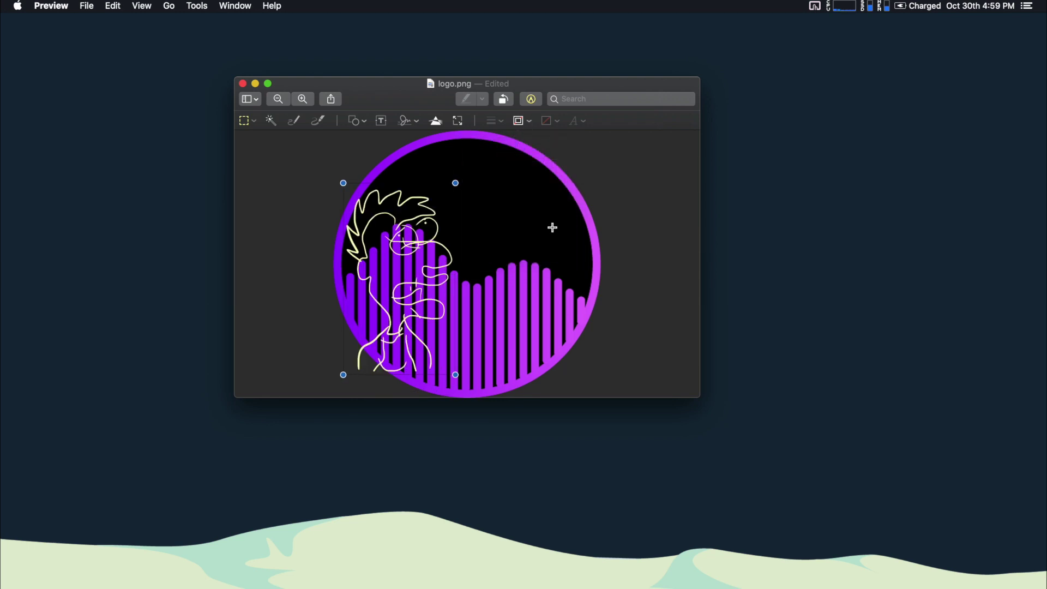
left_click(532, 125)
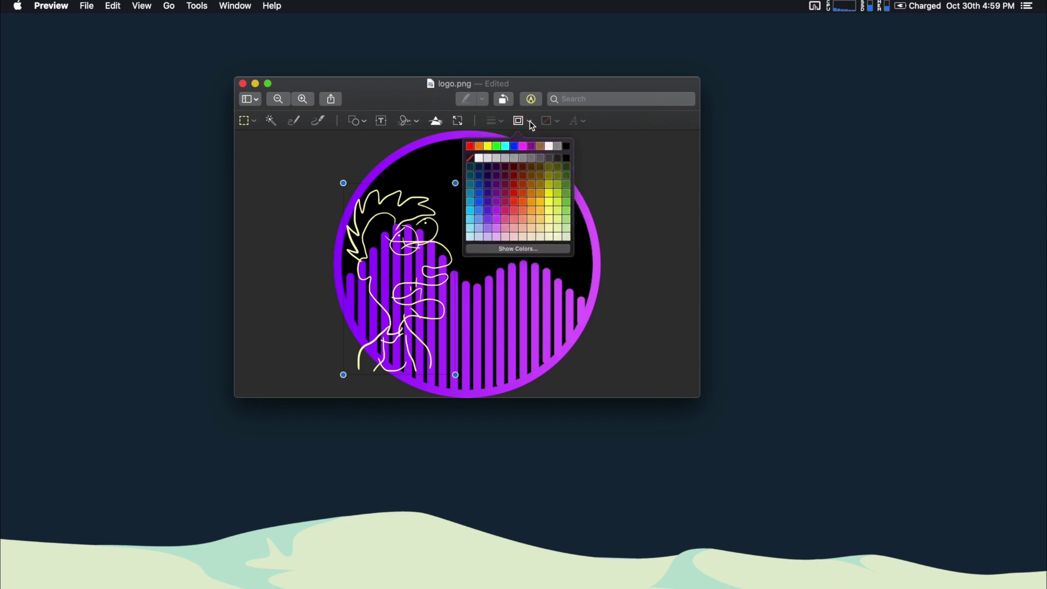
left_click(485, 160)
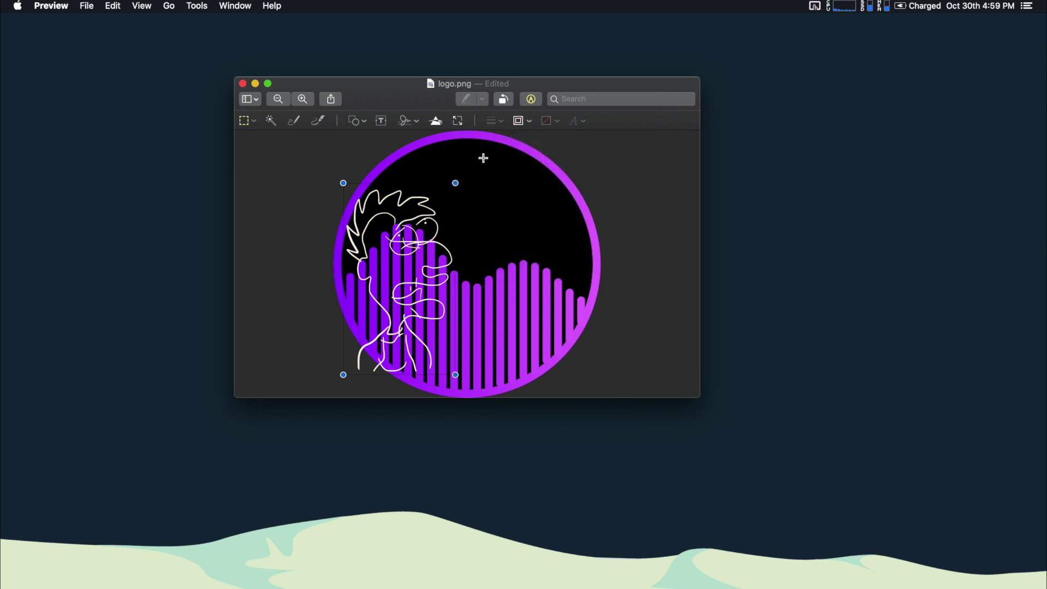
left_click(529, 125)
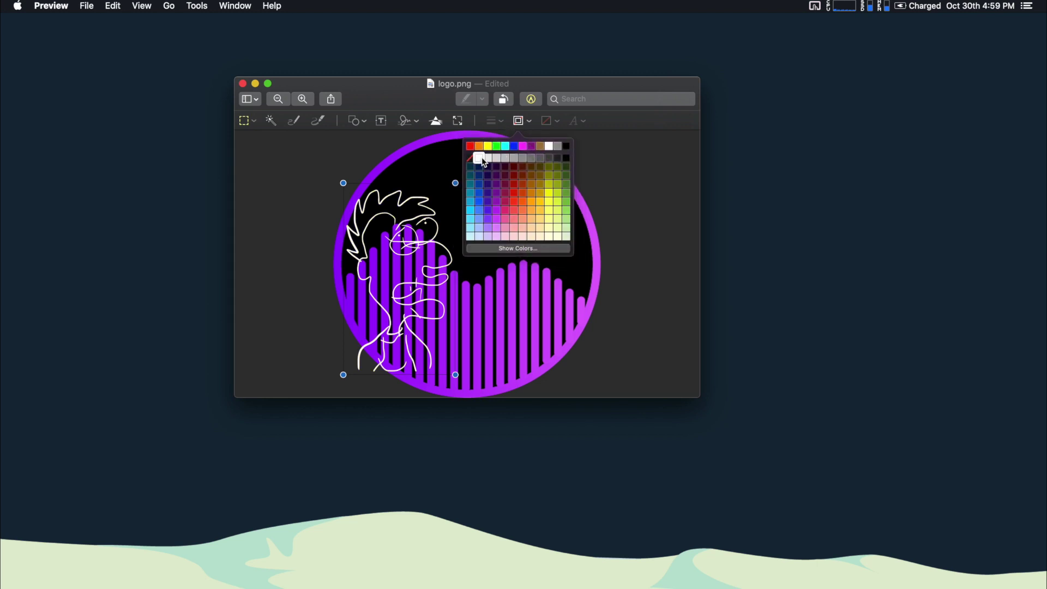
left_click(483, 159)
left_click(617, 348)
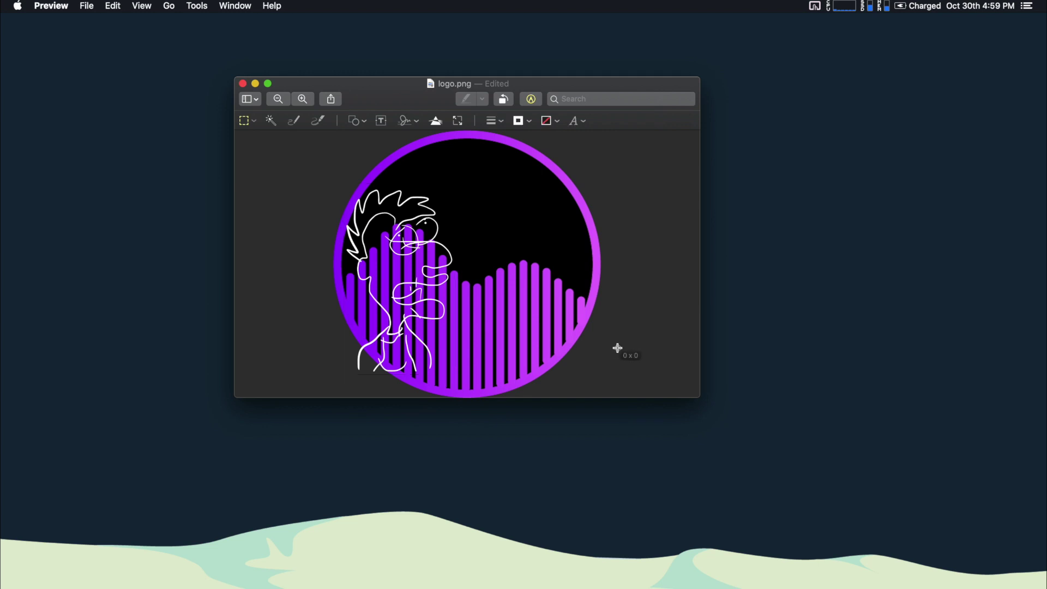